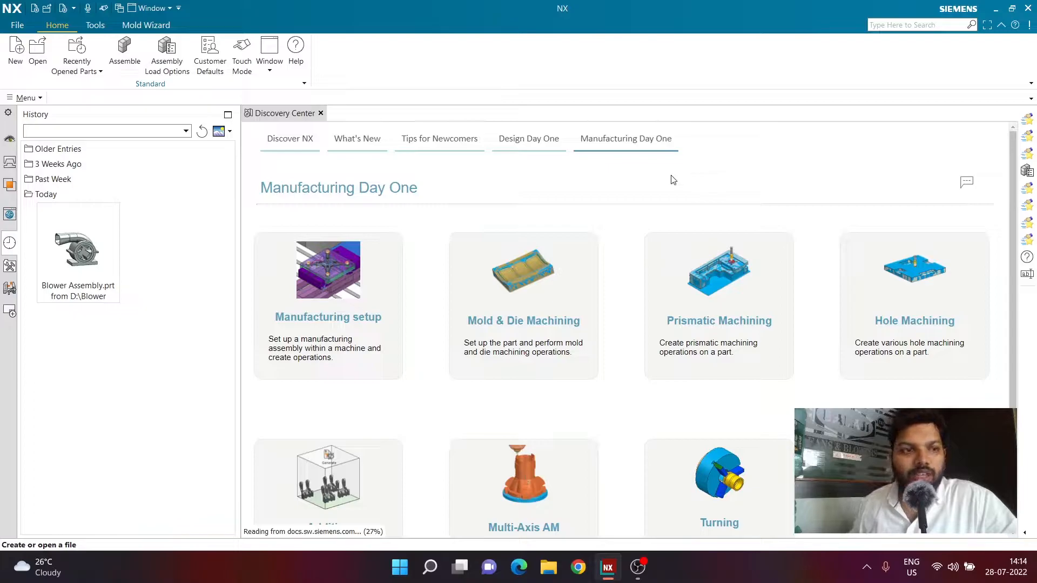
- Look through the recent part history and open Blower Assembly.prt from today's entries
{"action": "left_click", "coordinate": [51, 193]}
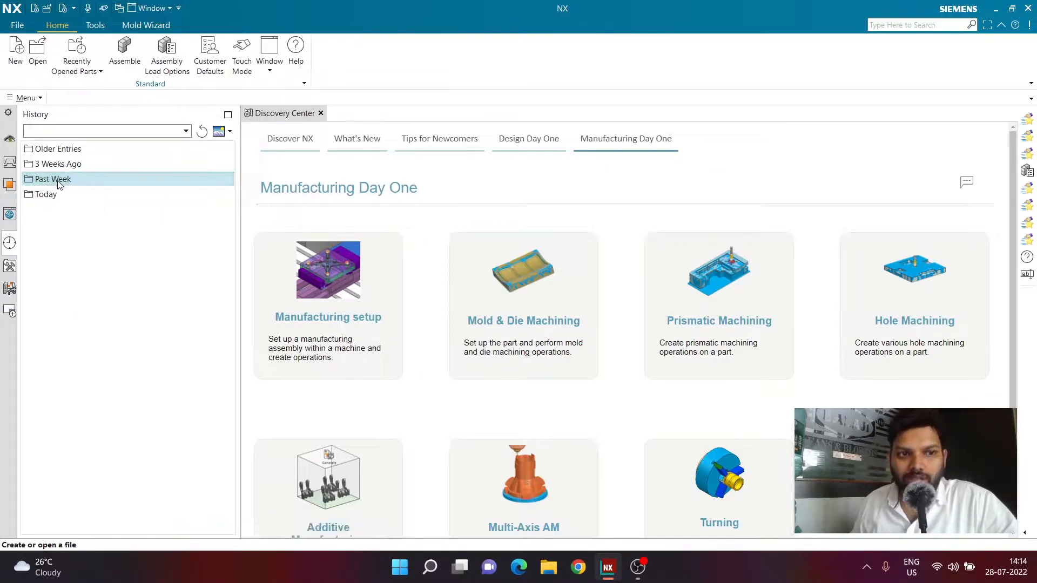
{"action": "left_click", "coordinate": [49, 179]}
{"action": "scroll", "coordinate": [136, 324], "scroll_direction": "down", "scroll_amount": 2}
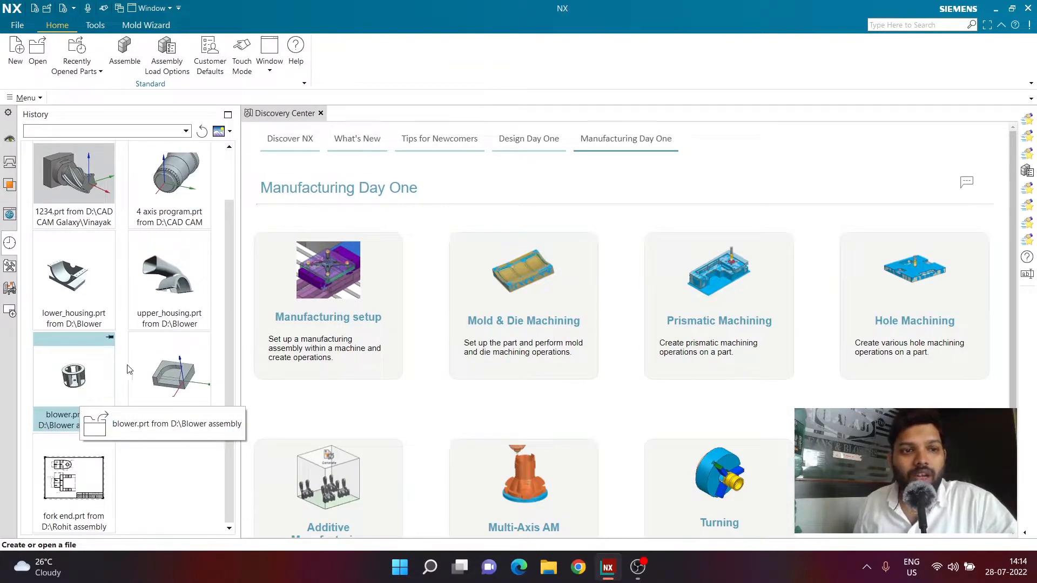
{"action": "scroll", "coordinate": [104, 184], "scroll_direction": "up", "scroll_amount": 2}
{"action": "left_click", "coordinate": [98, 173]}
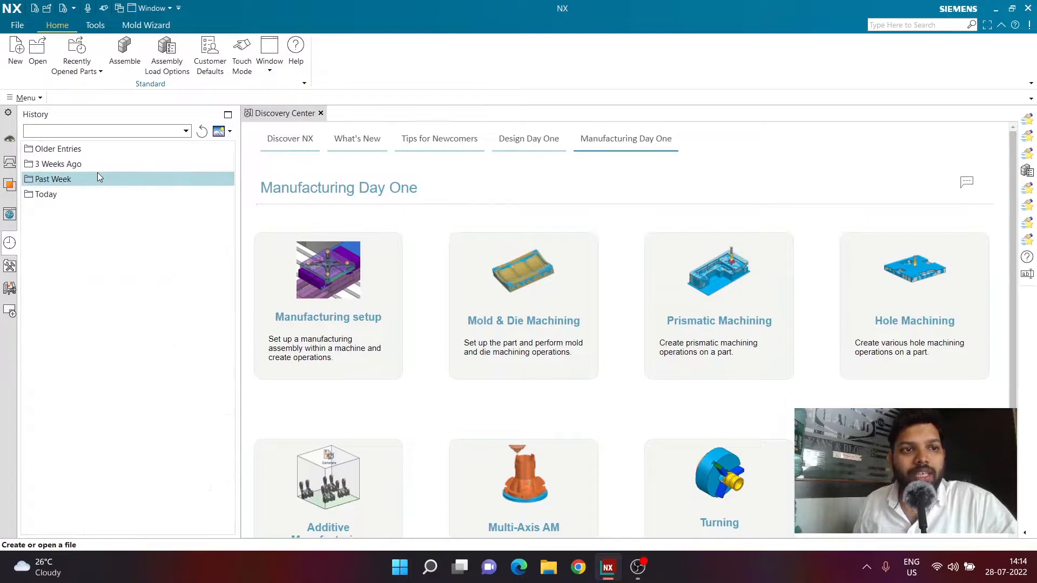
{"action": "left_click", "coordinate": [76, 195]}
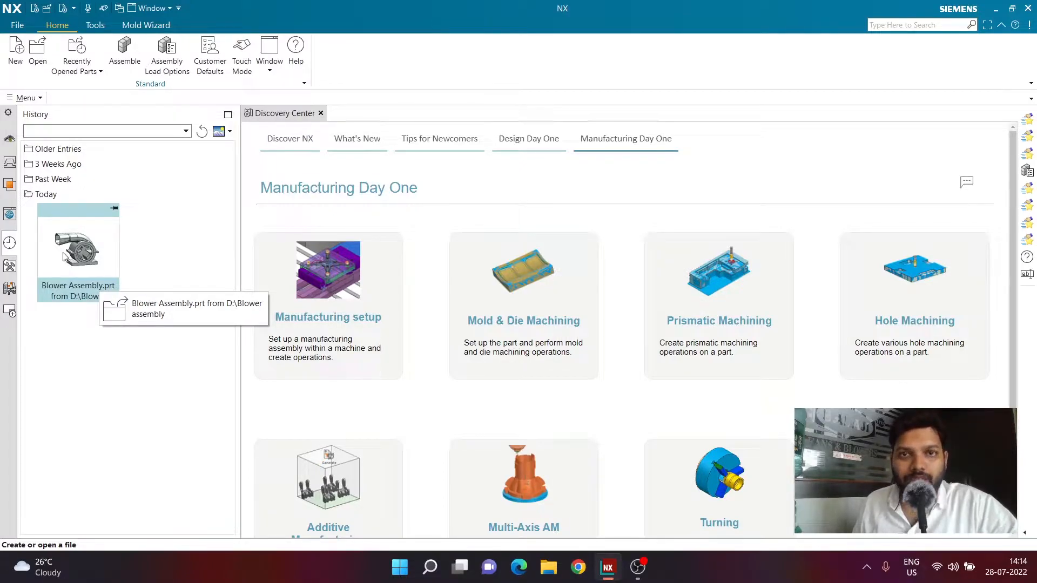
{"action": "left_click", "coordinate": [94, 254]}
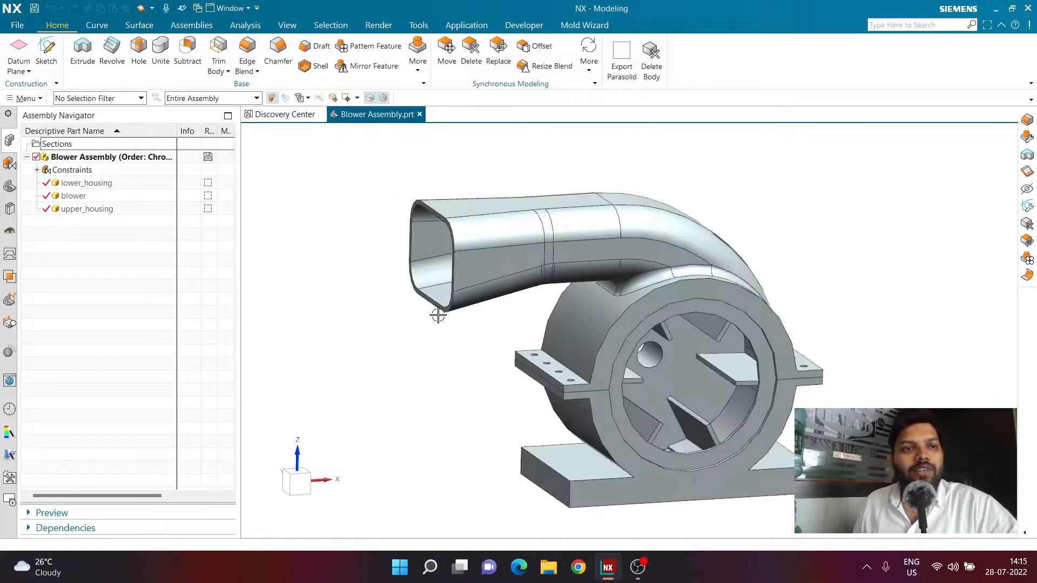
- Examine the blower assembly from several angles, including the upper housing, flanges and impeller opening
{"action": "mouse_move", "coordinate": [431, 363]}
{"action": "middle_mouse_down"}
{"action": "mouse_move", "coordinate": [445, 368]}
{"action": "mouse_move", "coordinate": [400, 377]}
{"action": "mouse_move", "coordinate": [433, 378]}
{"action": "middle_mouse_up"}
{"action": "scroll", "coordinate": [670, 370], "scroll_direction": "down", "scroll_amount": 3}
{"action": "mouse_move", "coordinate": [810, 215]}
{"action": "middle_mouse_down"}
{"action": "mouse_move", "coordinate": [831, 231]}
{"action": "mouse_move", "coordinate": [819, 220]}
{"action": "middle_mouse_up"}
{"action": "scroll", "coordinate": [770, 299], "scroll_direction": "down", "scroll_amount": 3}
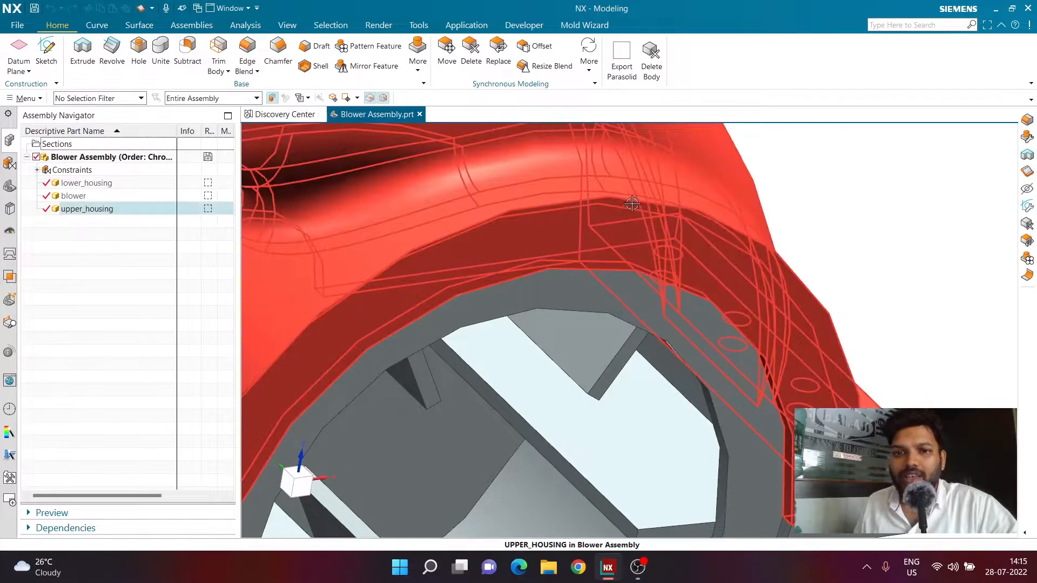
{"action": "scroll", "coordinate": [727, 188], "scroll_direction": "up", "scroll_amount": 3}
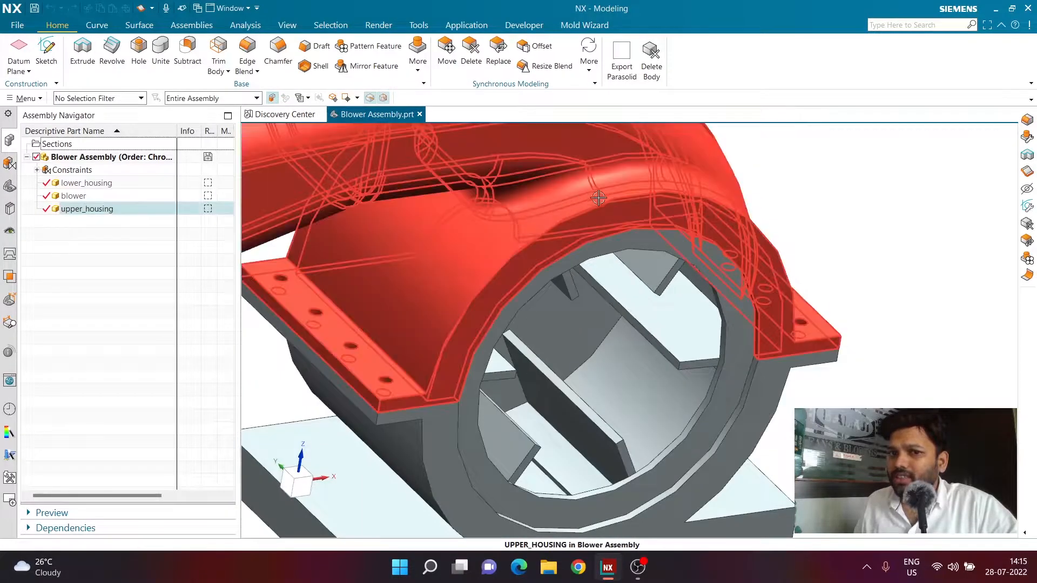
{"action": "mouse_move", "coordinate": [831, 271]}
{"action": "middle_mouse_down"}
{"action": "mouse_move", "coordinate": [805, 254]}
{"action": "mouse_move", "coordinate": [826, 267]}
{"action": "middle_mouse_up"}
{"action": "scroll", "coordinate": [802, 177], "scroll_direction": "up", "scroll_amount": 2}
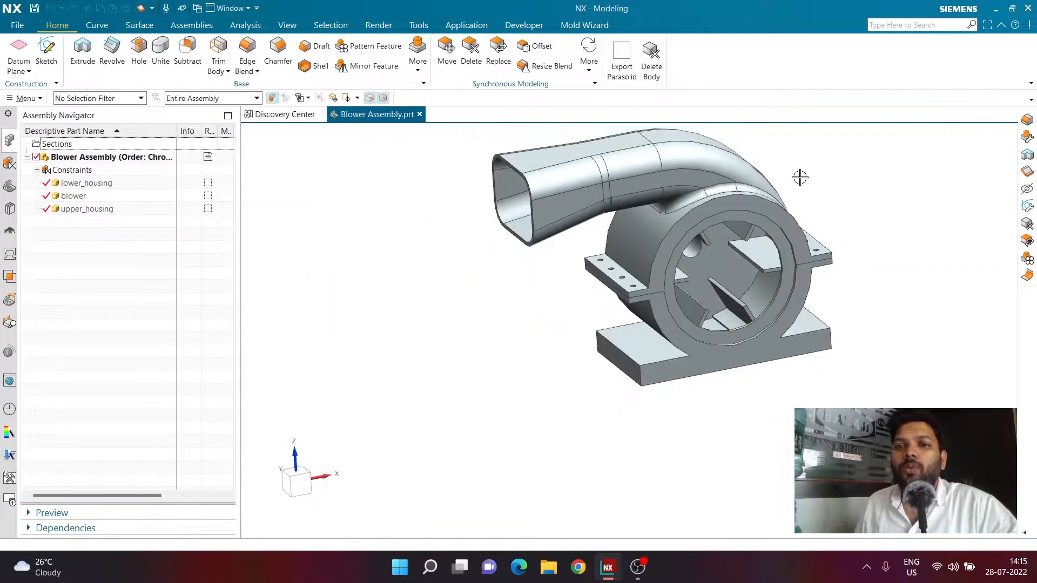
{"action": "scroll", "coordinate": [791, 189], "scroll_direction": "down", "scroll_amount": 2}
{"action": "scroll", "coordinate": [727, 489], "scroll_direction": "up", "scroll_amount": 3}
{"action": "scroll", "coordinate": [727, 489], "scroll_direction": "down", "scroll_amount": 3}
{"action": "middle_click_drag", "start_coordinate": [543, 337], "coordinate": [405, 386]}
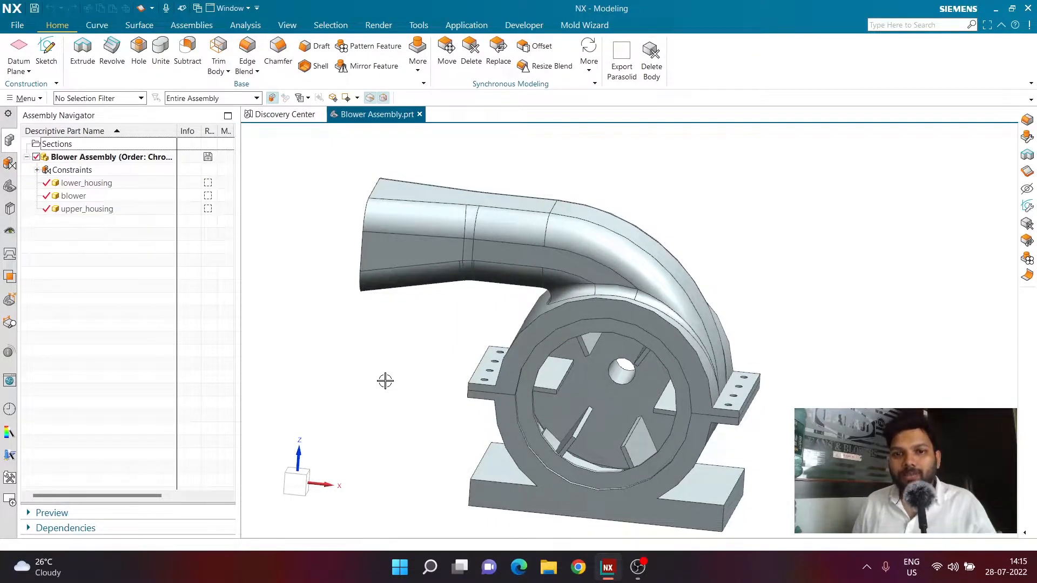
{"action": "middle_click_drag", "start_coordinate": [385, 381], "coordinate": [419, 354]}
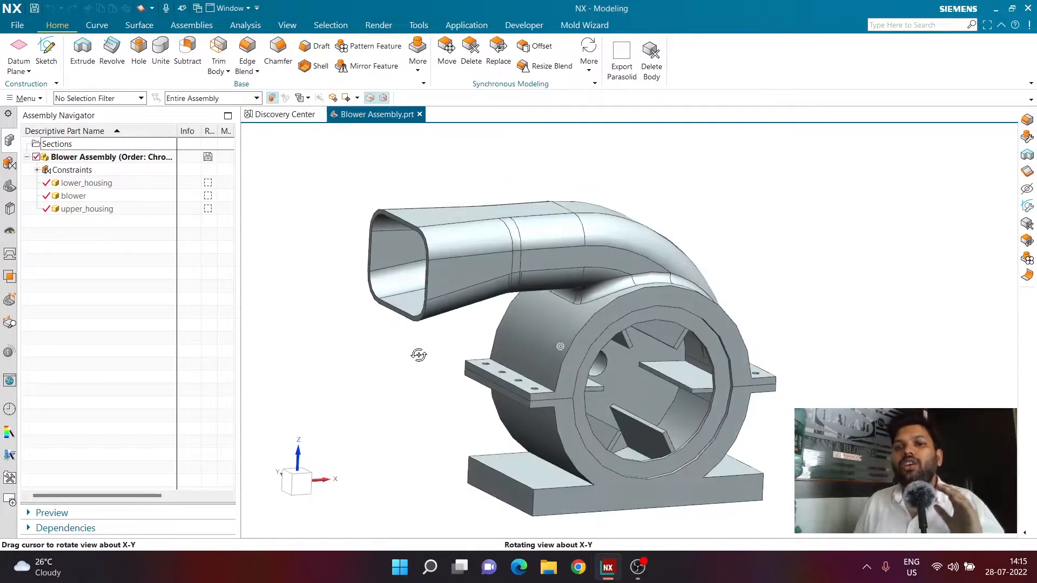
- Close the blower assembly with its components and set the assembly load scope option to Fully Load
{"action": "left_click", "coordinate": [421, 114]}
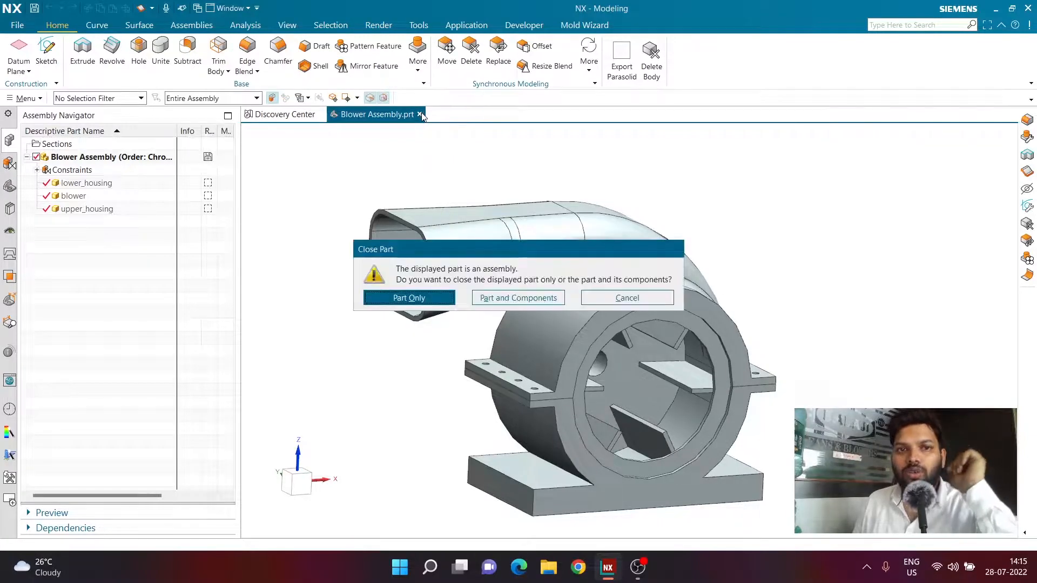
{"action": "left_click", "coordinate": [497, 301]}
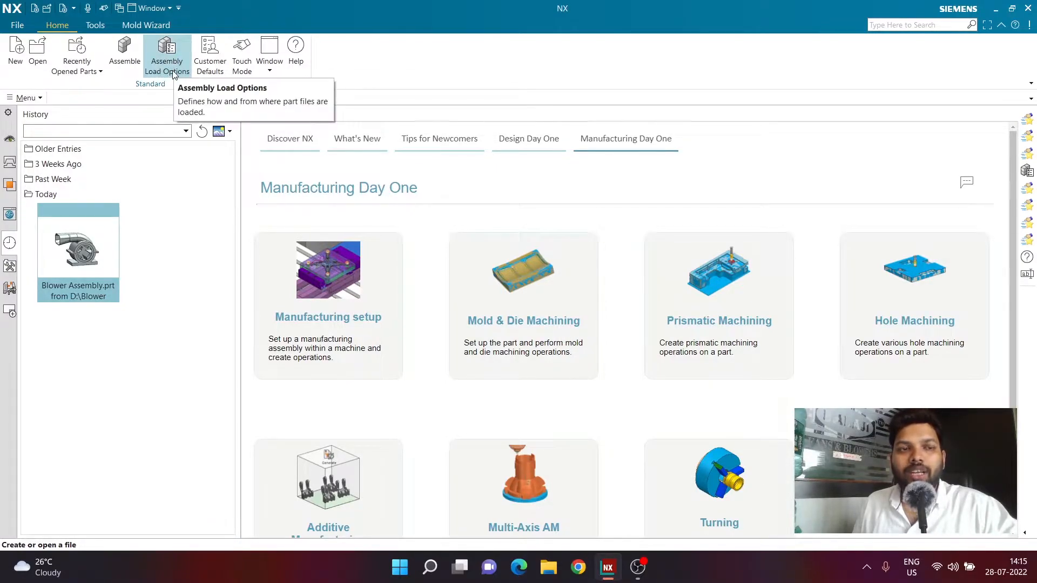
{"action": "left_click", "coordinate": [167, 54]}
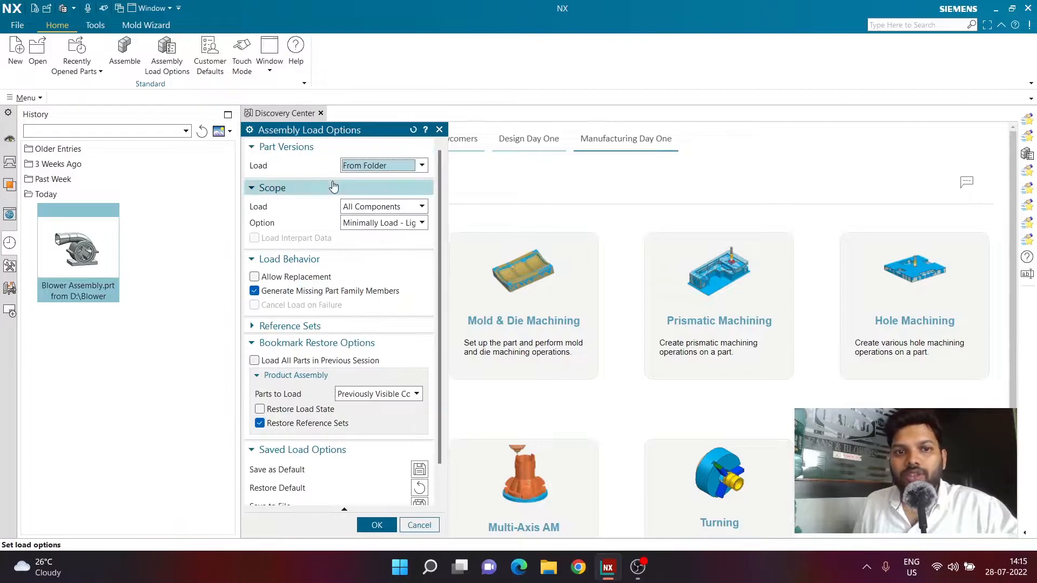
{"action": "left_click_drag", "start_coordinate": [346, 130], "coordinate": [437, 77]}
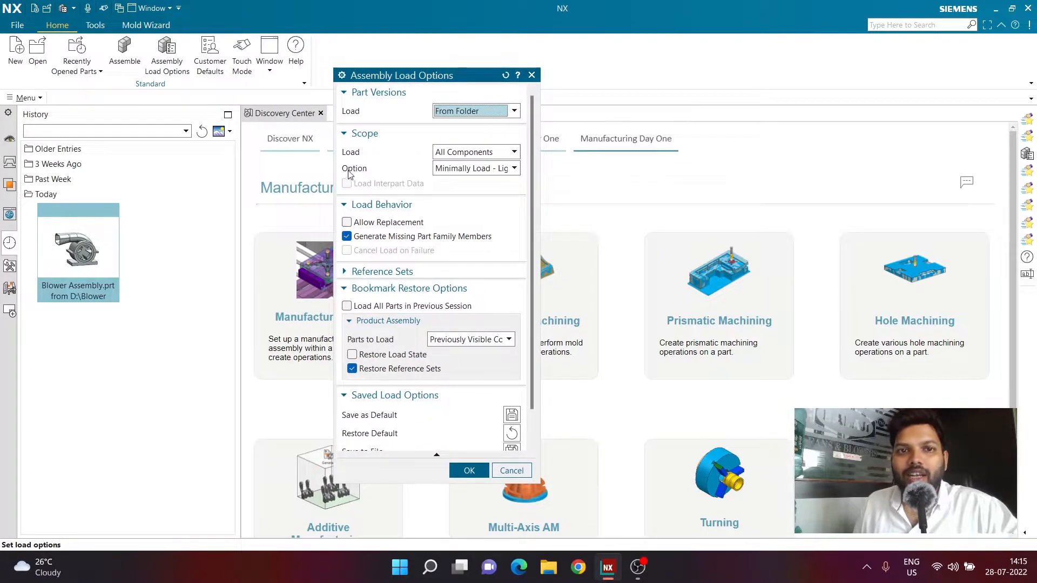
{"action": "left_click", "coordinate": [482, 169]}
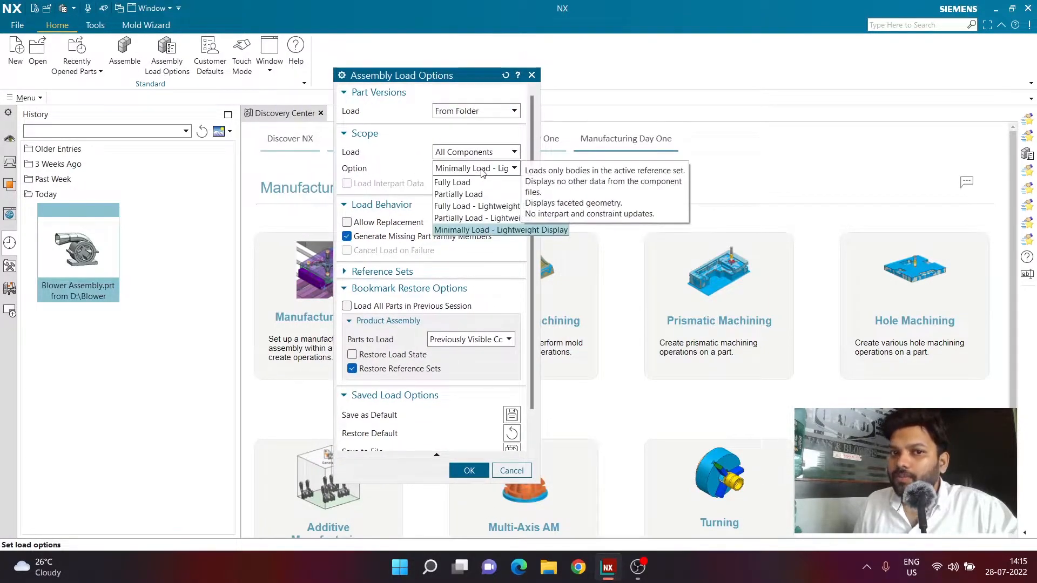
{"action": "left_click", "coordinate": [481, 183]}
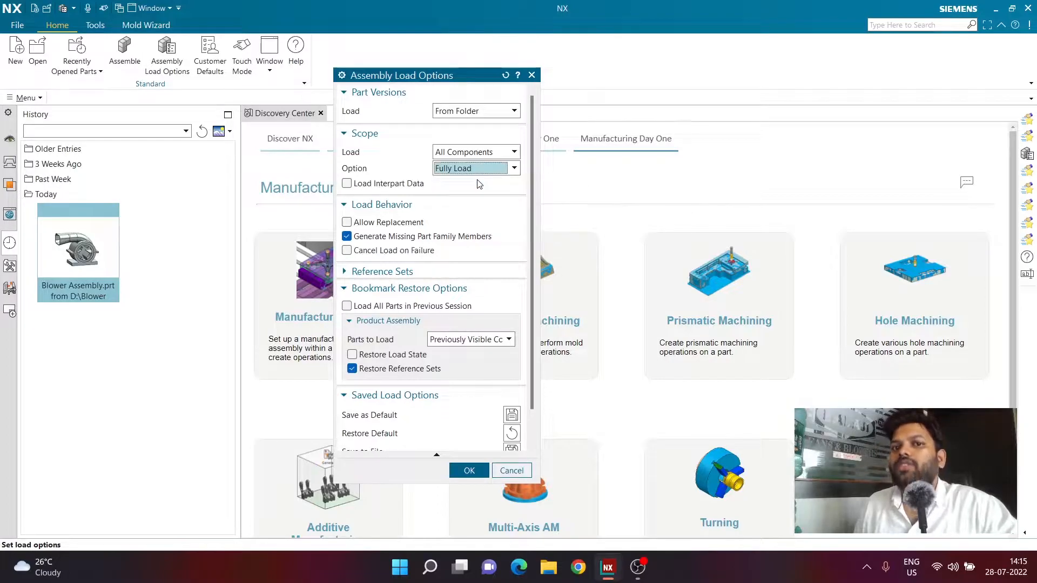
{"action": "left_click", "coordinate": [464, 473]}
- Reopen Blower Assembly.prt from the history and inspect the housing and blower from different angles
{"action": "left_click", "coordinate": [79, 244]}
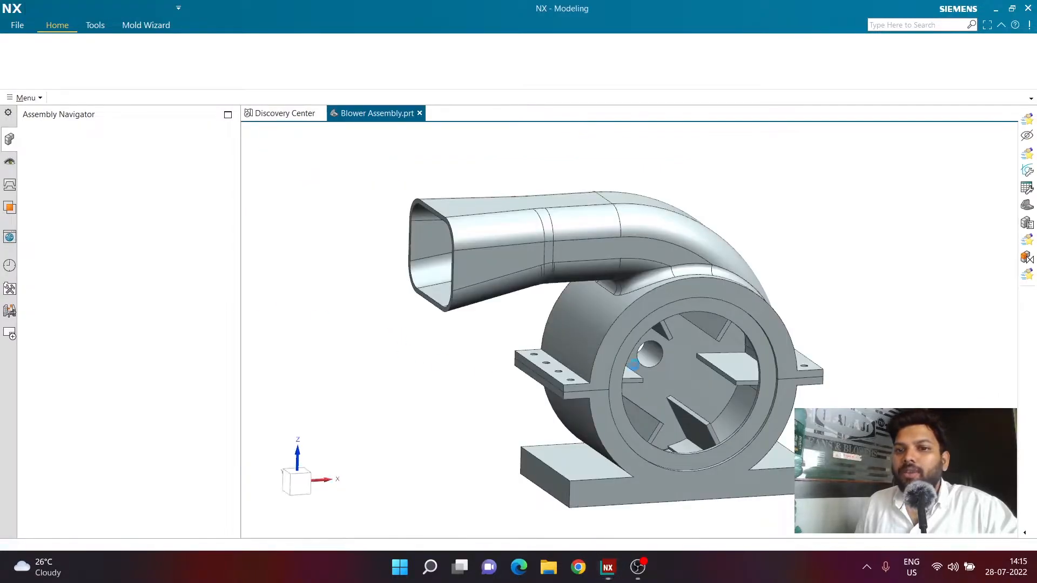
{"action": "scroll", "coordinate": [618, 341], "scroll_direction": "up", "scroll_amount": 6}
{"action": "scroll", "coordinate": [616, 338], "scroll_direction": "down", "scroll_amount": 5}
{"action": "middle_click_drag", "start_coordinate": [616, 339], "coordinate": [586, 350]}
{"action": "scroll", "coordinate": [586, 350], "scroll_direction": "down", "scroll_amount": 6}
{"action": "mouse_move", "coordinate": [472, 382]}
{"action": "middle_mouse_down"}
{"action": "mouse_move", "coordinate": [488, 362]}
{"action": "mouse_move", "coordinate": [475, 371]}
{"action": "middle_mouse_up"}
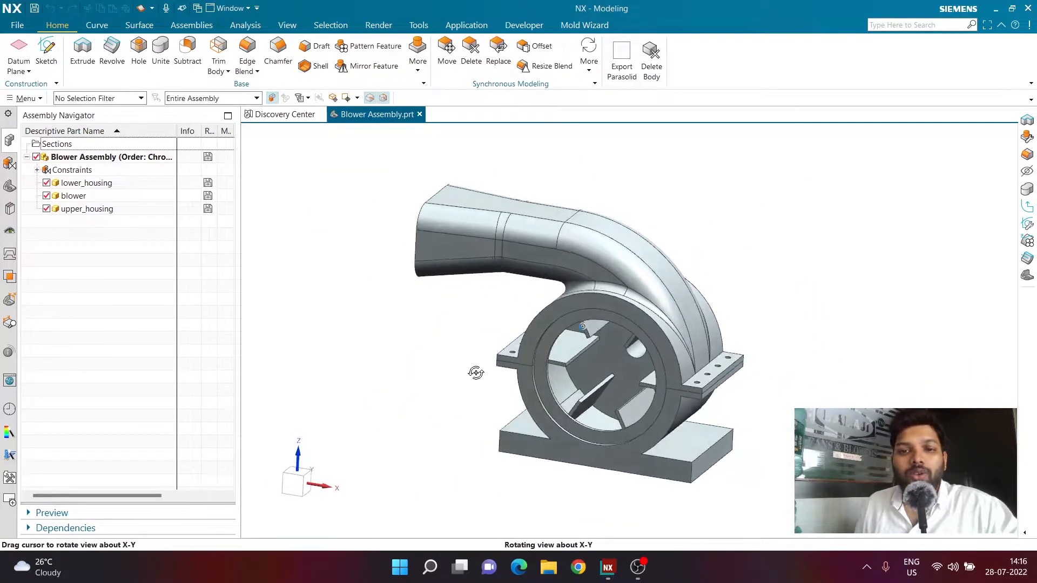
{"action": "scroll", "coordinate": [573, 347], "scroll_direction": "up", "scroll_amount": 5}
{"action": "scroll", "coordinate": [573, 348], "scroll_direction": "down", "scroll_amount": 5}
{"action": "middle_click_drag", "start_coordinate": [573, 348], "coordinate": [507, 371]}
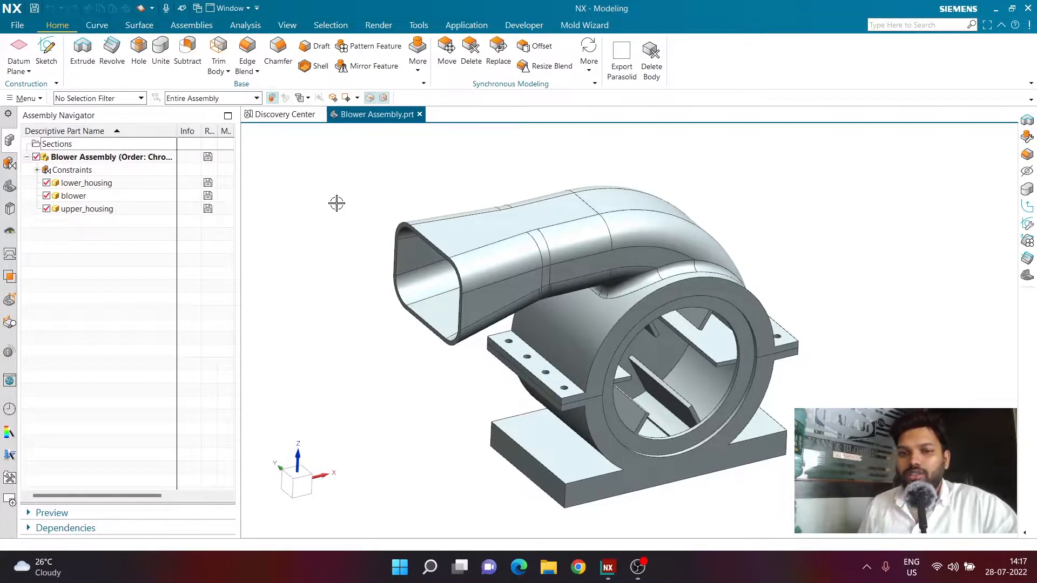
- Enter the assembly Sequence environment, show the Sequence Navigator and create a new sequence
{"action": "left_click", "coordinate": [208, 27]}
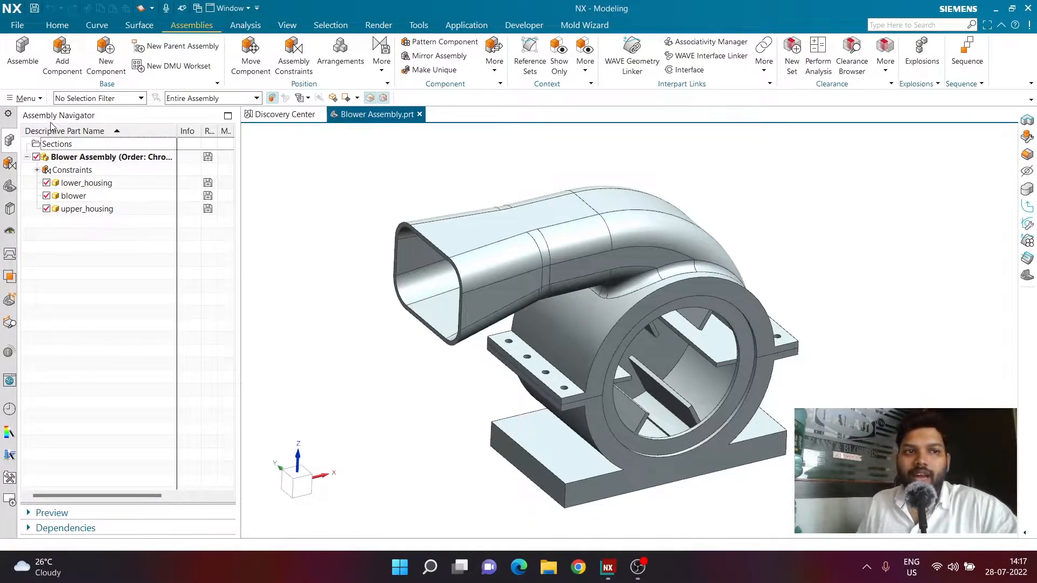
{"action": "left_click", "coordinate": [981, 73]}
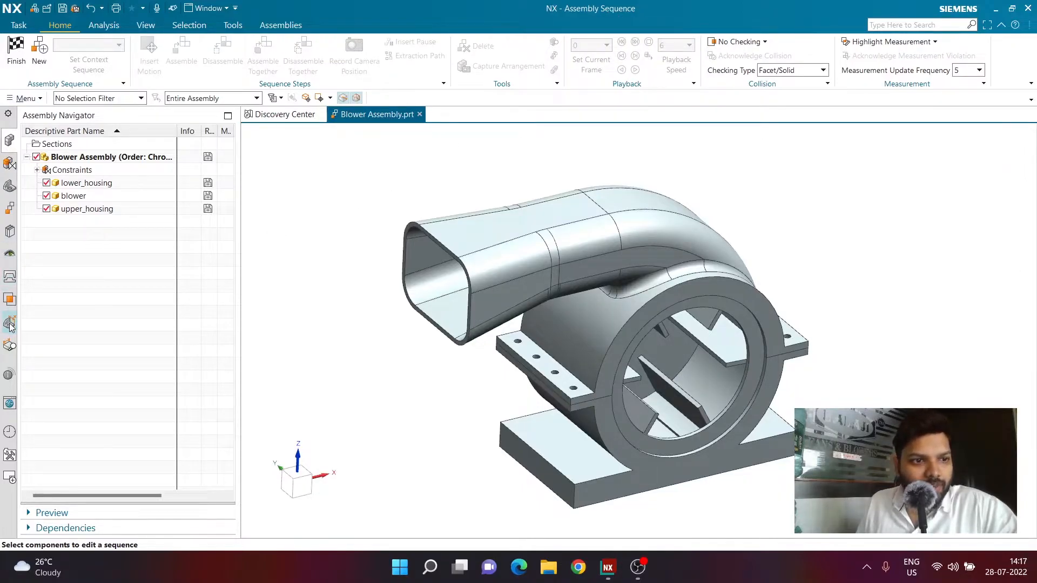
{"action": "left_click", "coordinate": [9, 210]}
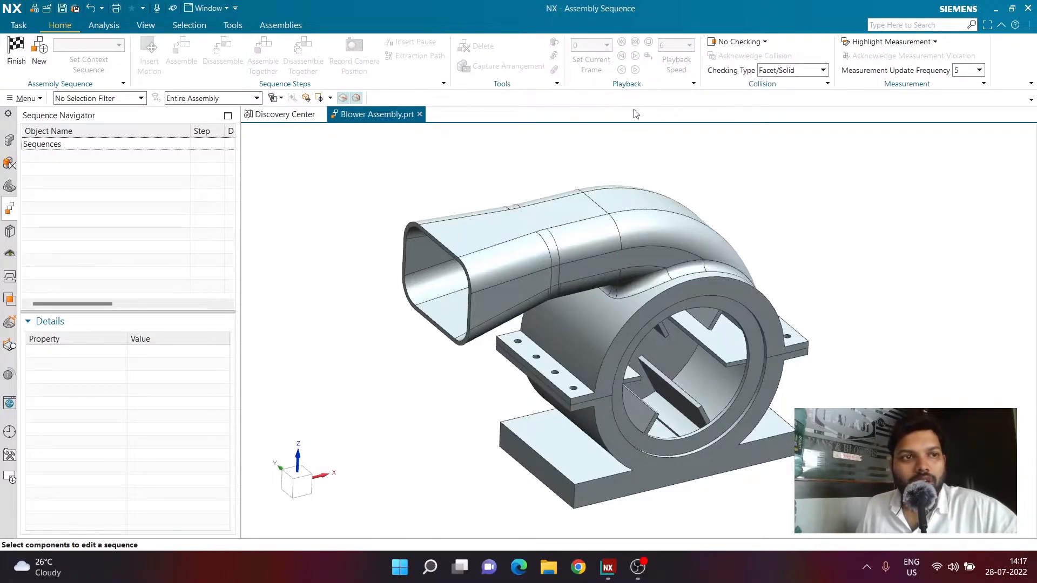
{"action": "left_click", "coordinate": [39, 69]}
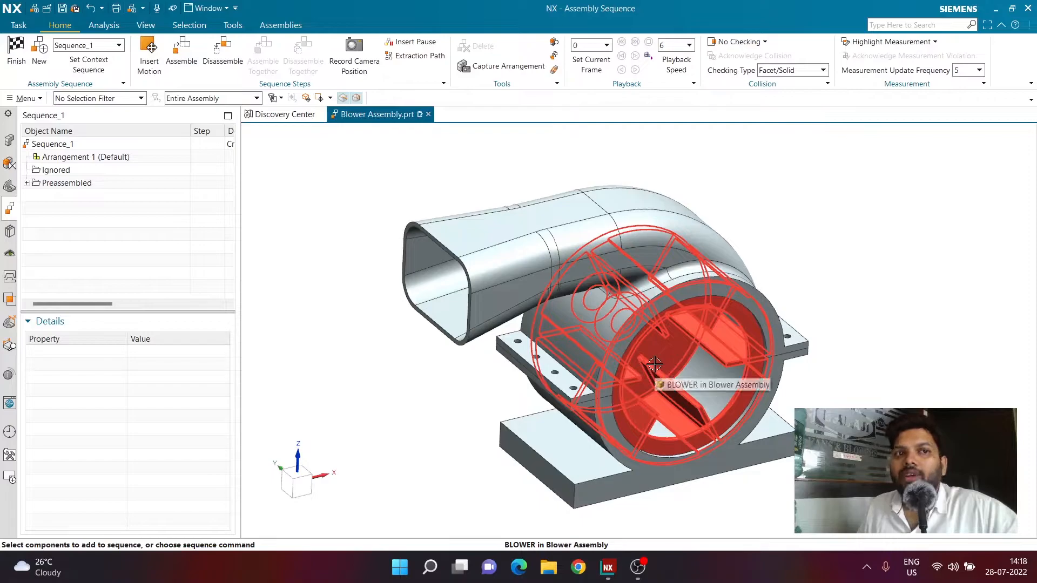
- Start inserting a motion into the sequence and select the blower as the component to move
{"action": "left_click", "coordinate": [151, 60]}
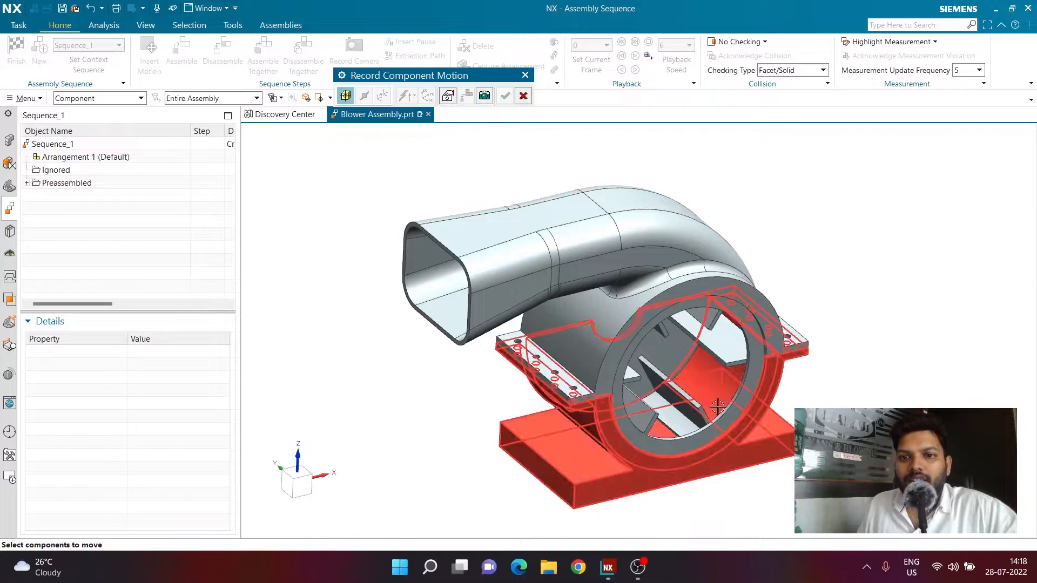
{"action": "left_click", "coordinate": [683, 396]}
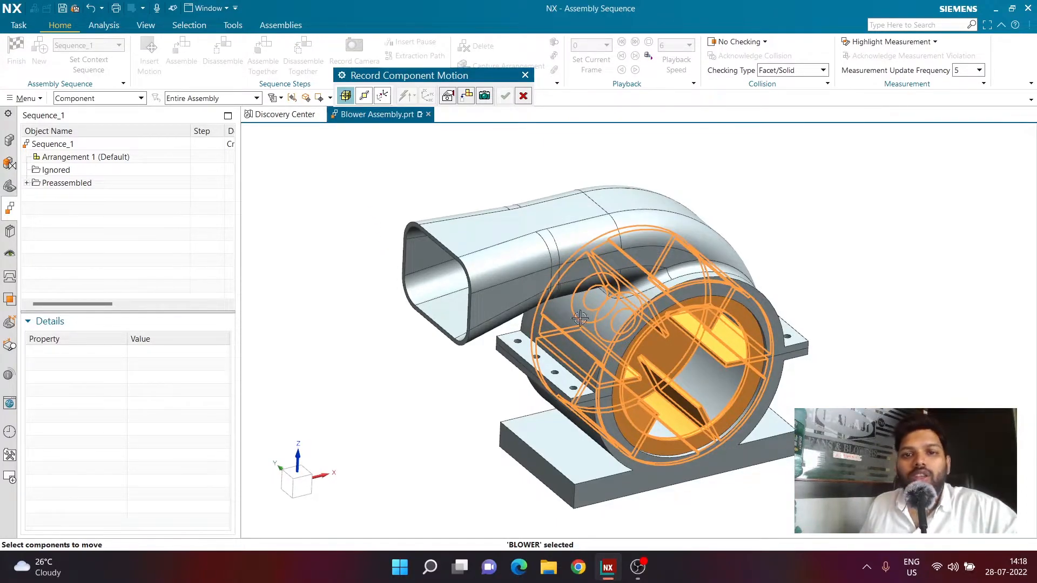
{"action": "scroll", "coordinate": [653, 373], "scroll_direction": "up", "scroll_amount": 3}
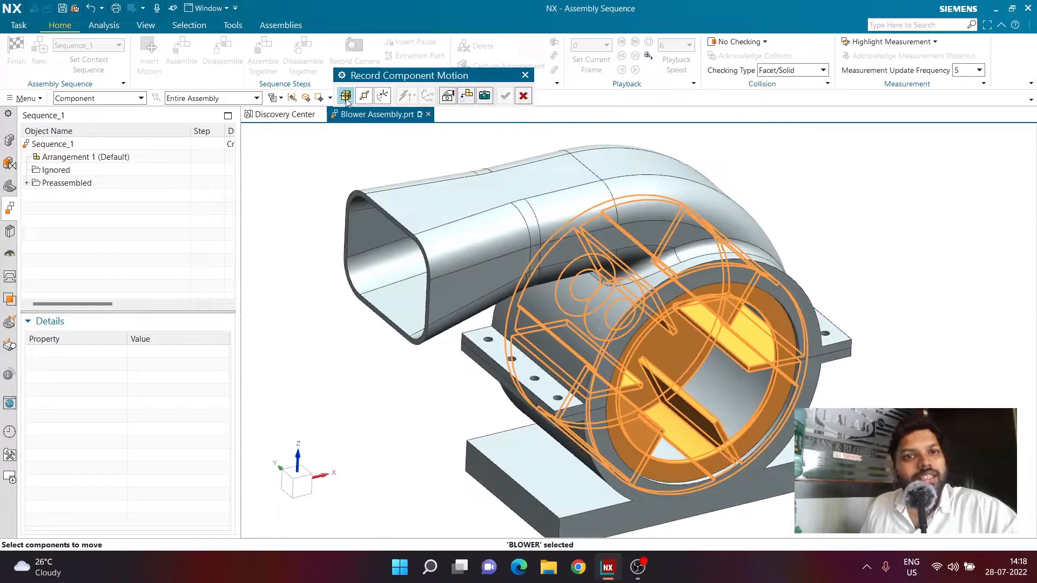
{"action": "left_click_drag", "start_coordinate": [380, 80], "coordinate": [400, 172]}
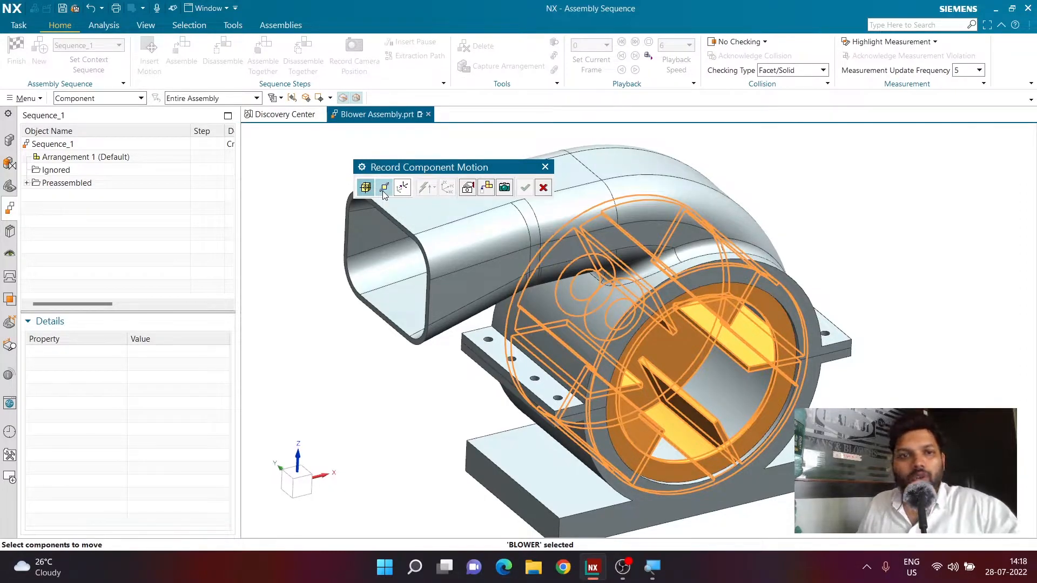
- Record a rotation of the blower about its Z-axis with an angle of 360*5 and accept the motion
{"action": "left_click", "coordinate": [384, 189]}
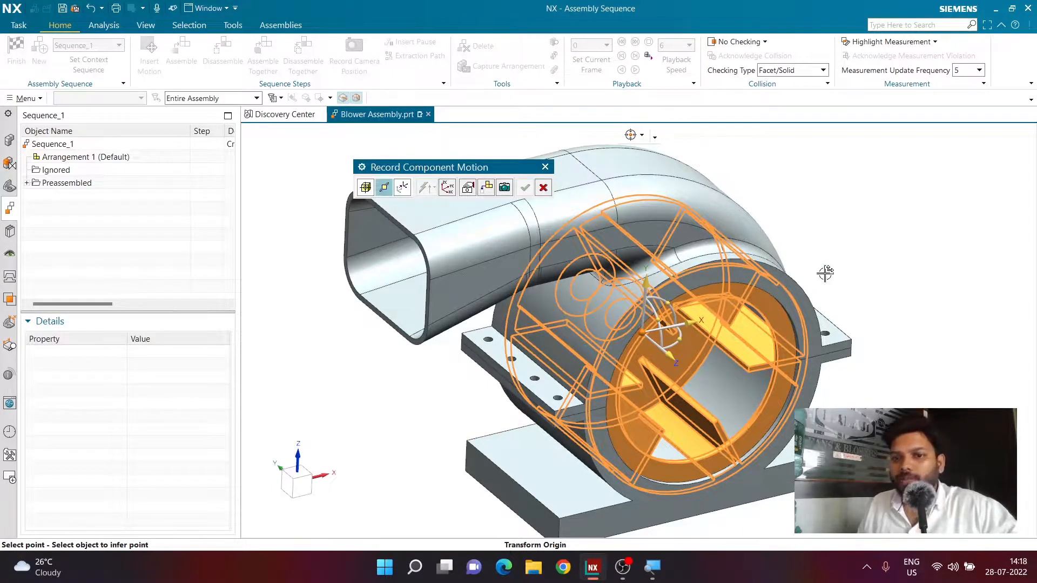
{"action": "middle_click_drag", "start_coordinate": [848, 257], "coordinate": [733, 317]}
{"action": "scroll", "coordinate": [732, 317], "scroll_direction": "up", "scroll_amount": 2}
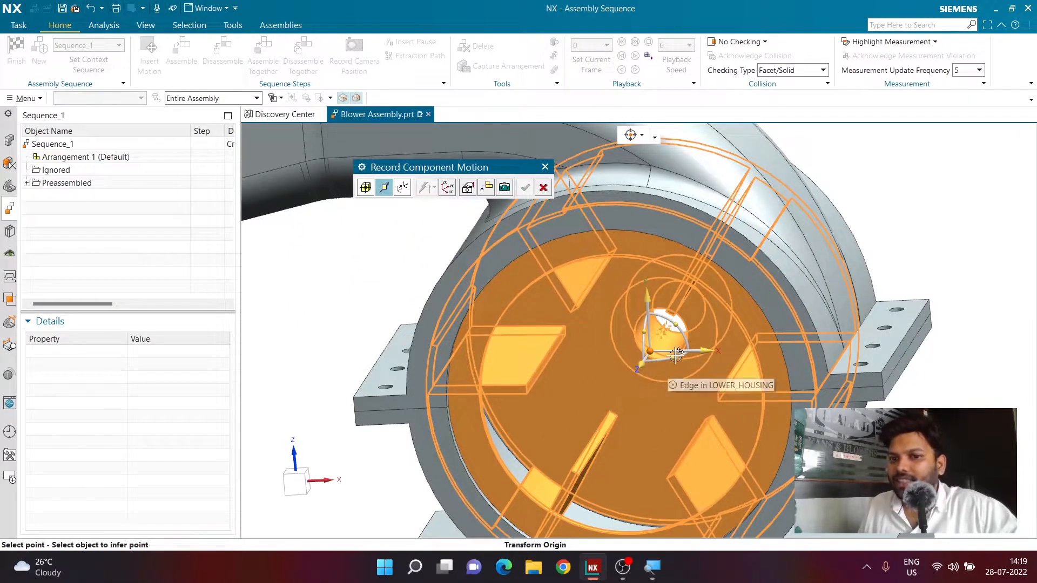
{"action": "scroll", "coordinate": [762, 312], "scroll_direction": "down", "scroll_amount": 3}
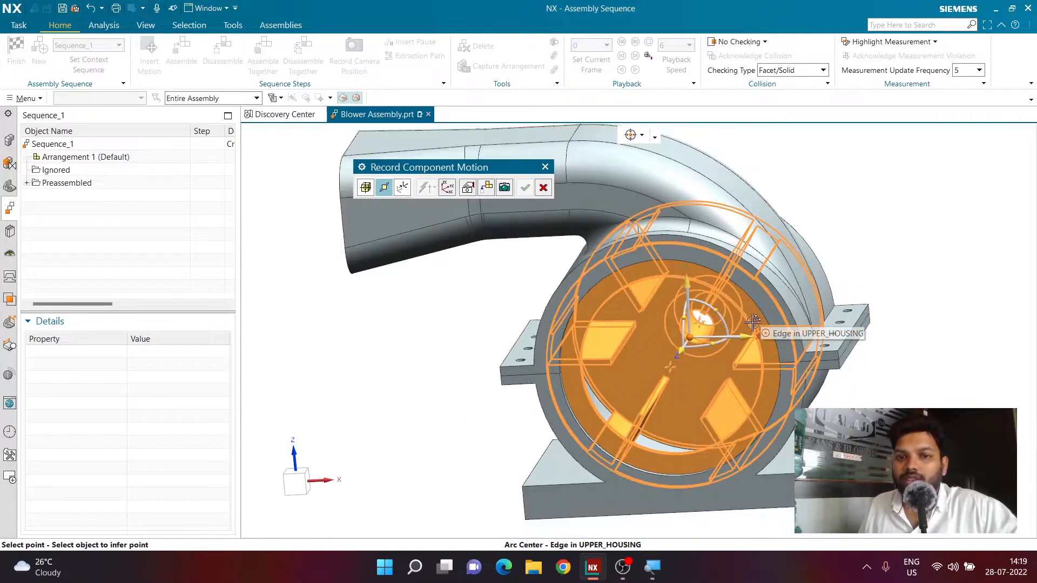
{"action": "mouse_move", "coordinate": [911, 305]}
{"action": "middle_mouse_down"}
{"action": "mouse_move", "coordinate": [942, 314]}
{"action": "mouse_move", "coordinate": [913, 318]}
{"action": "middle_mouse_up"}
{"action": "scroll", "coordinate": [704, 323], "scroll_direction": "up", "scroll_amount": 2}
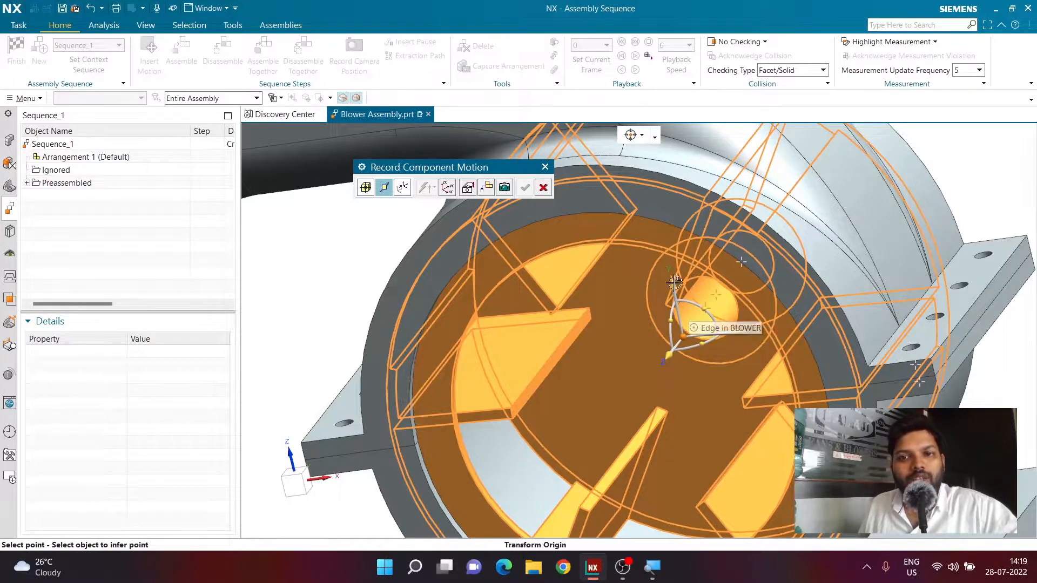
{"action": "left_click", "coordinate": [701, 312]}
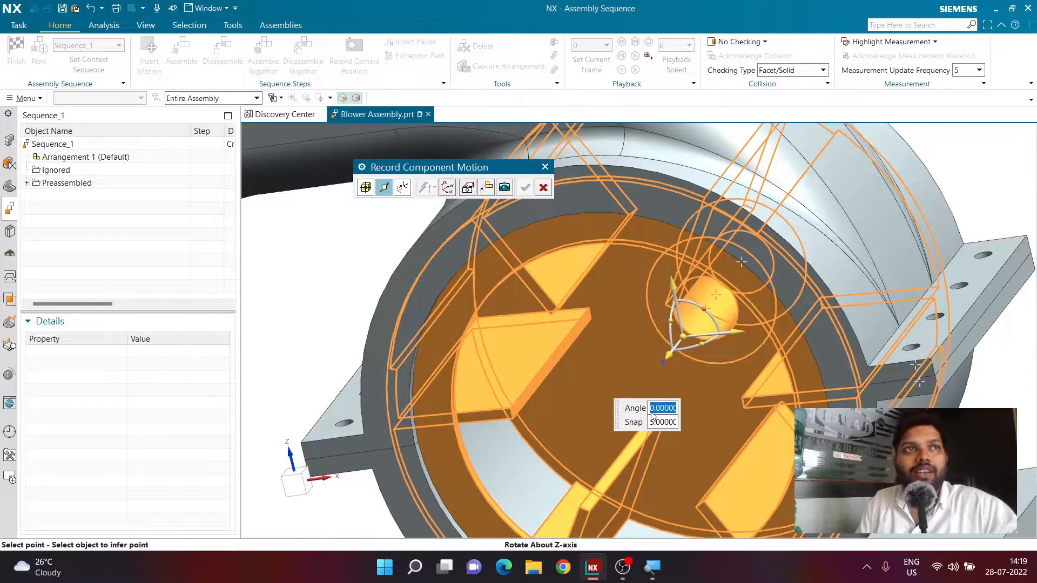
{"action": "type", "text": "360*5"}
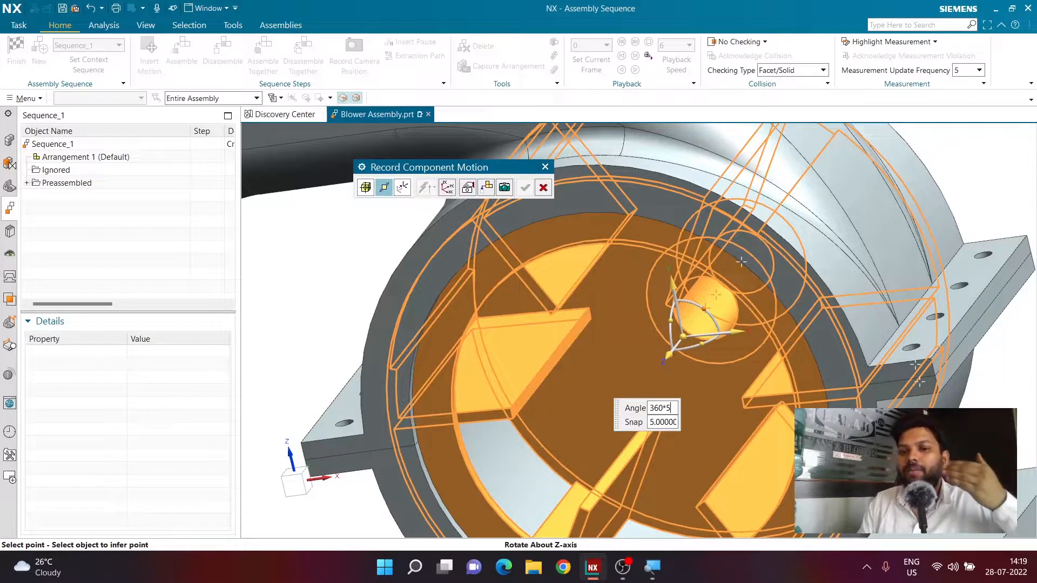
{"action": "key", "text": "Return"}
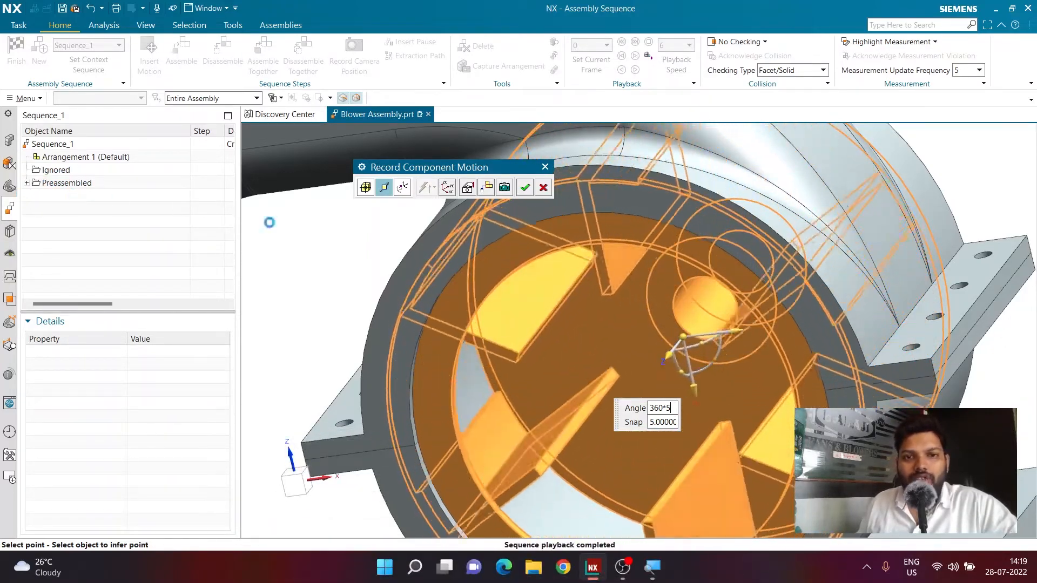
{"action": "left_click", "coordinate": [526, 190]}
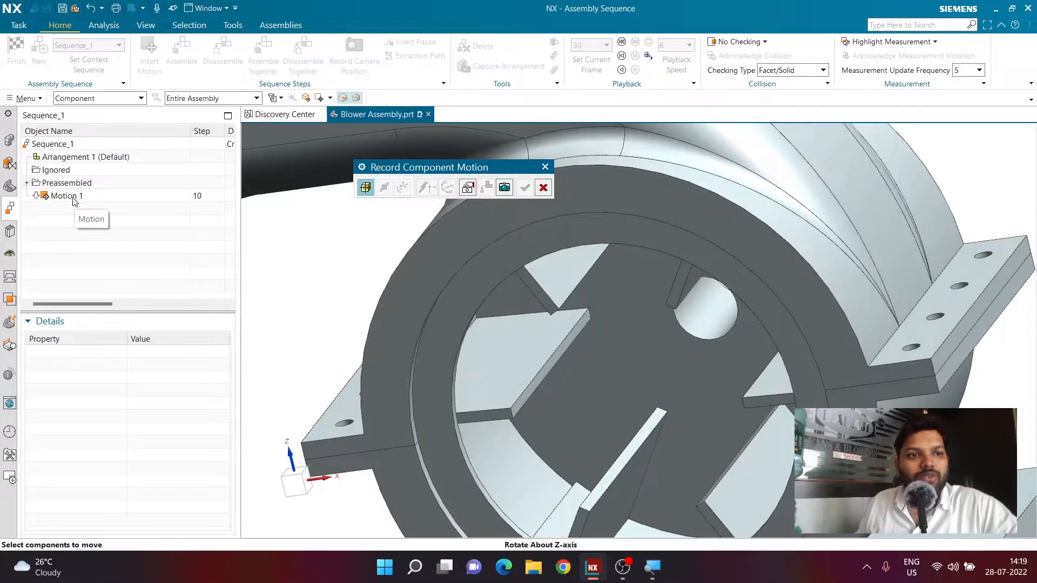
- Close the motion recording and play the sequence forward from its first frame to check the blower's rotation
{"action": "left_click", "coordinate": [543, 188]}
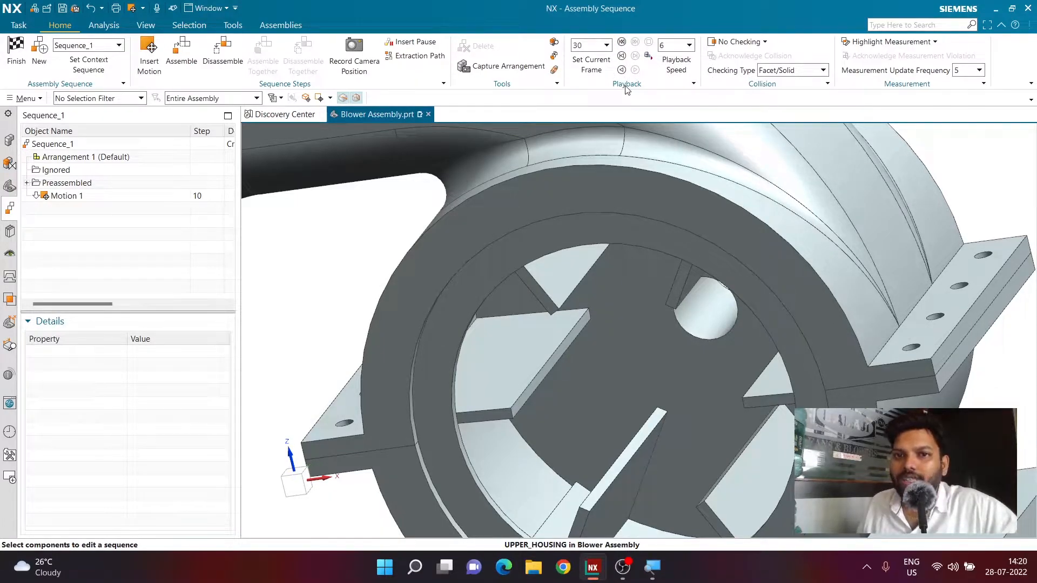
{"action": "left_click", "coordinate": [622, 44]}
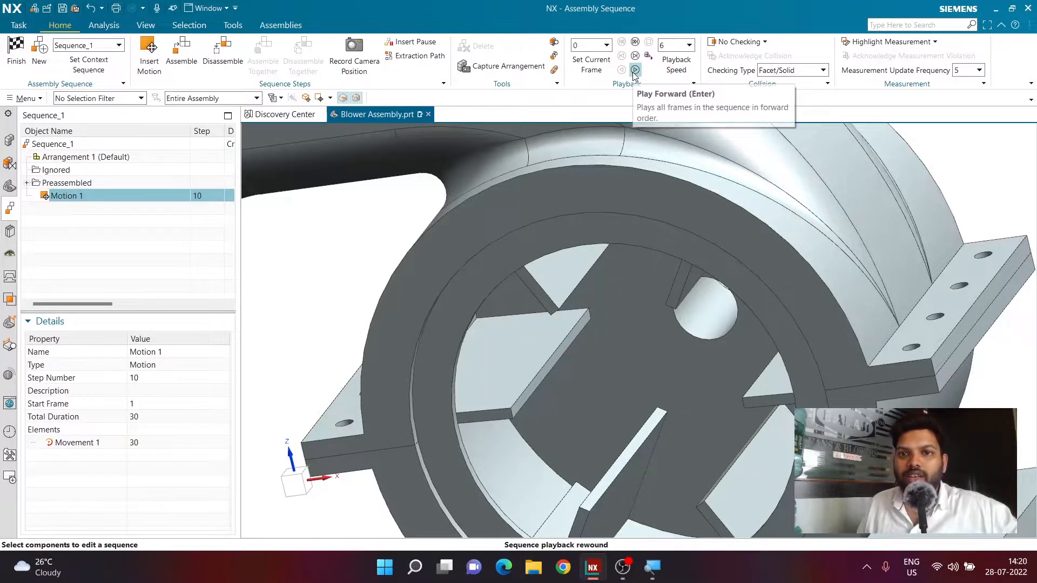
{"action": "left_click", "coordinate": [635, 69]}
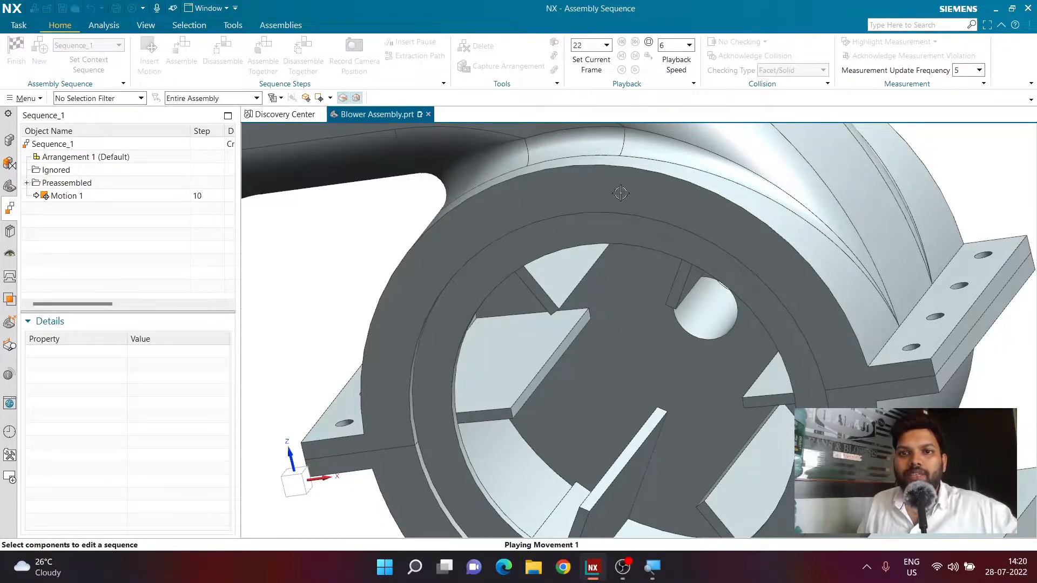
{"action": "scroll", "coordinate": [620, 302], "scroll_direction": "down", "scroll_amount": 3}
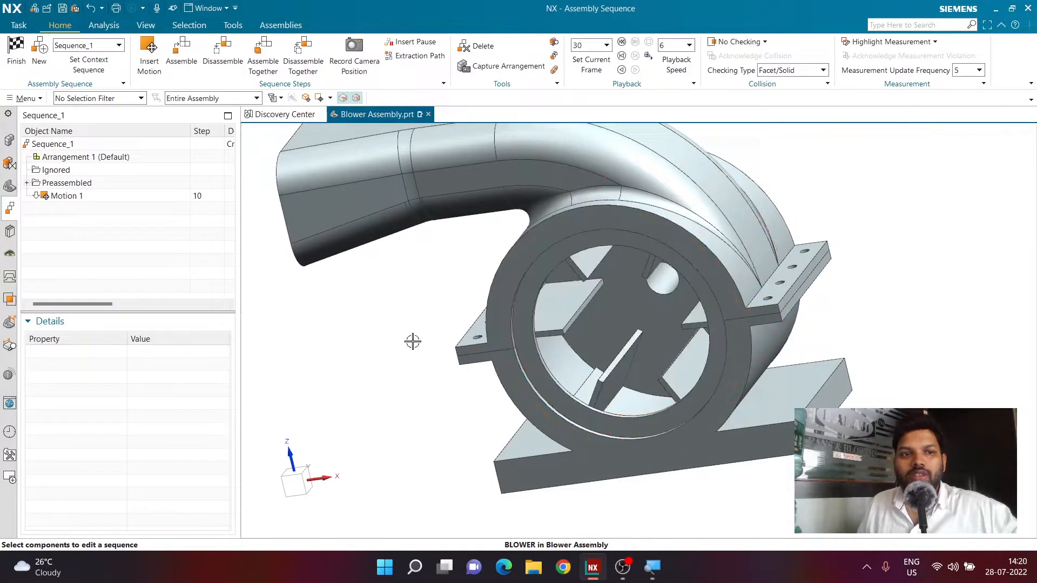
- Inspect the details of Motion 1 and replay the sequence from the start
{"action": "left_click", "coordinate": [69, 196]}
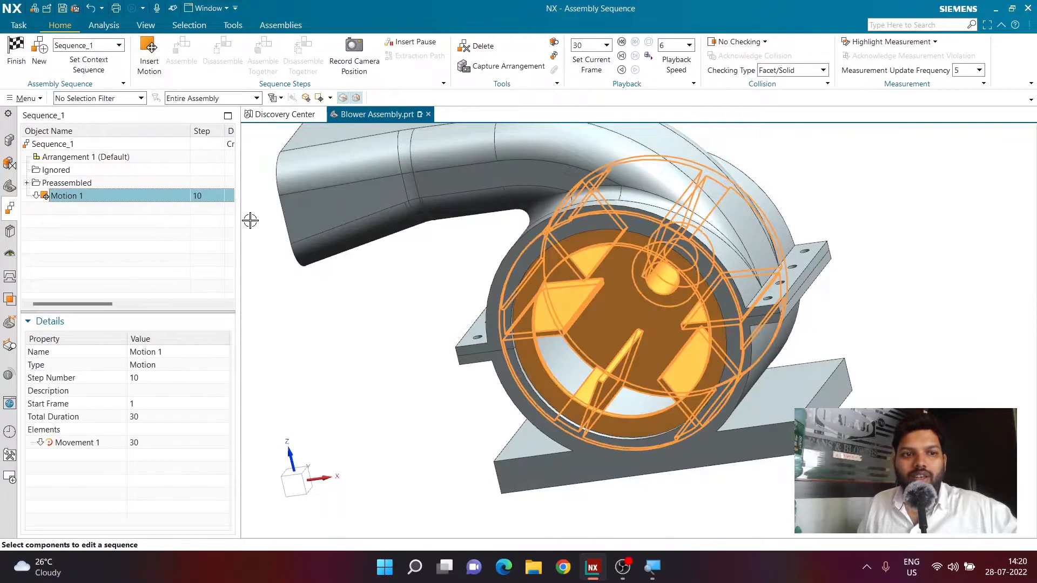
{"action": "left_click", "coordinate": [622, 42]}
{"action": "left_click", "coordinate": [689, 44]}
{"action": "left_click", "coordinate": [635, 70]}
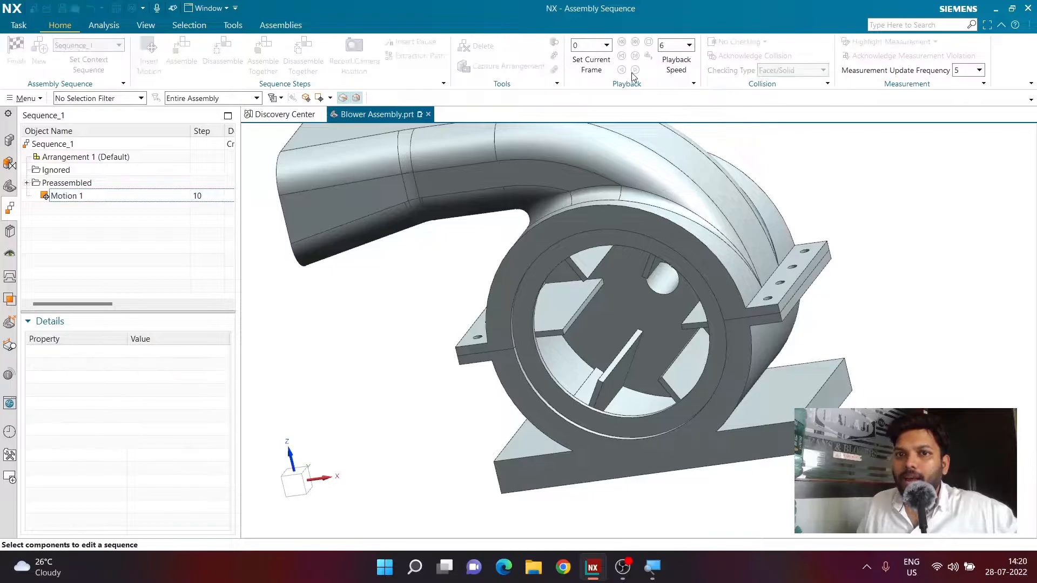
{"action": "left_click", "coordinate": [128, 197]}
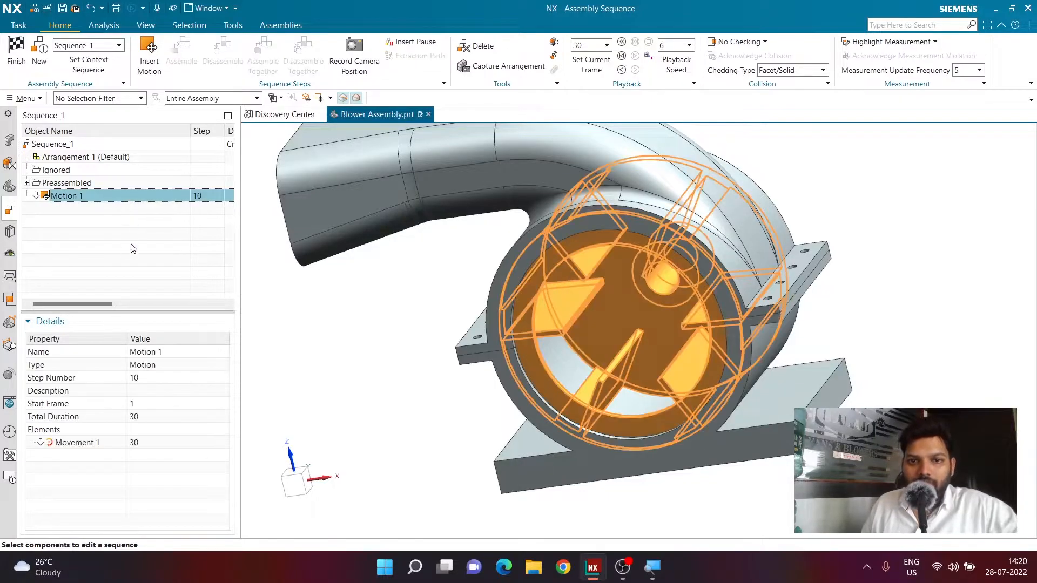
{"action": "left_click", "coordinate": [128, 259]}
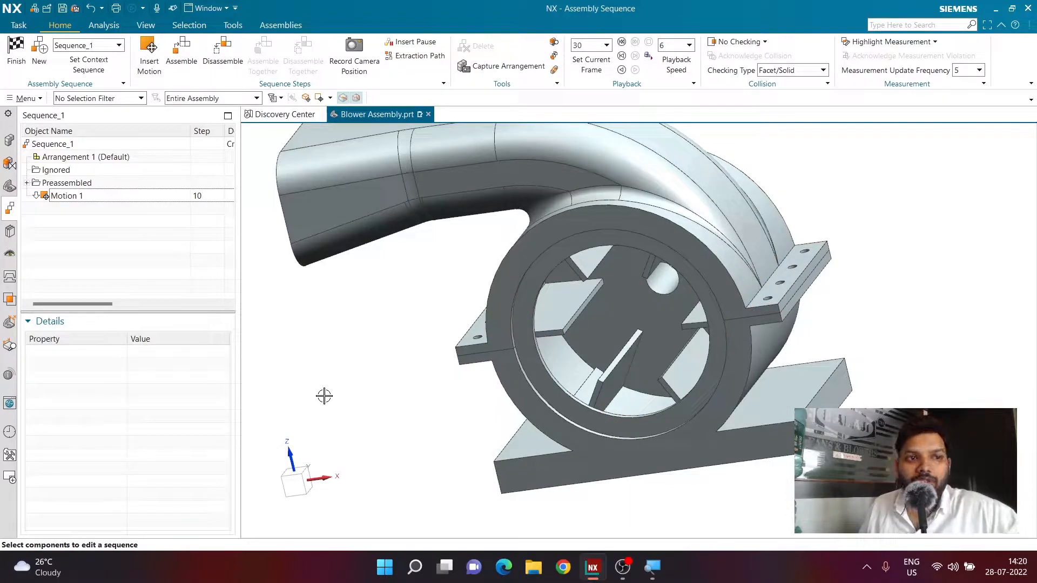
- Delete the existing Sequence_1 and create a new sequence in its place
{"action": "right_click", "coordinate": [67, 147]}
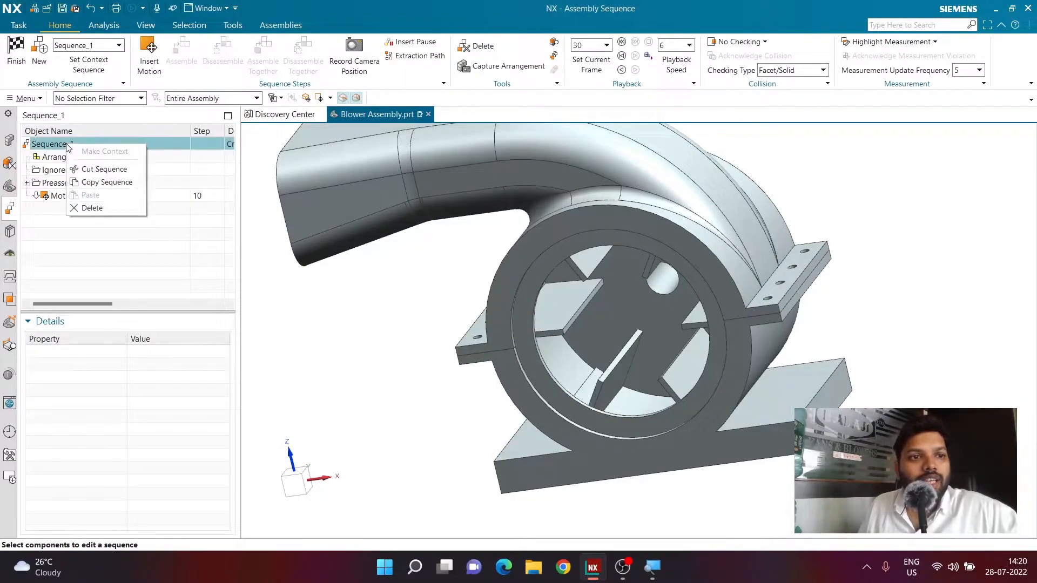
{"action": "left_click", "coordinate": [92, 207]}
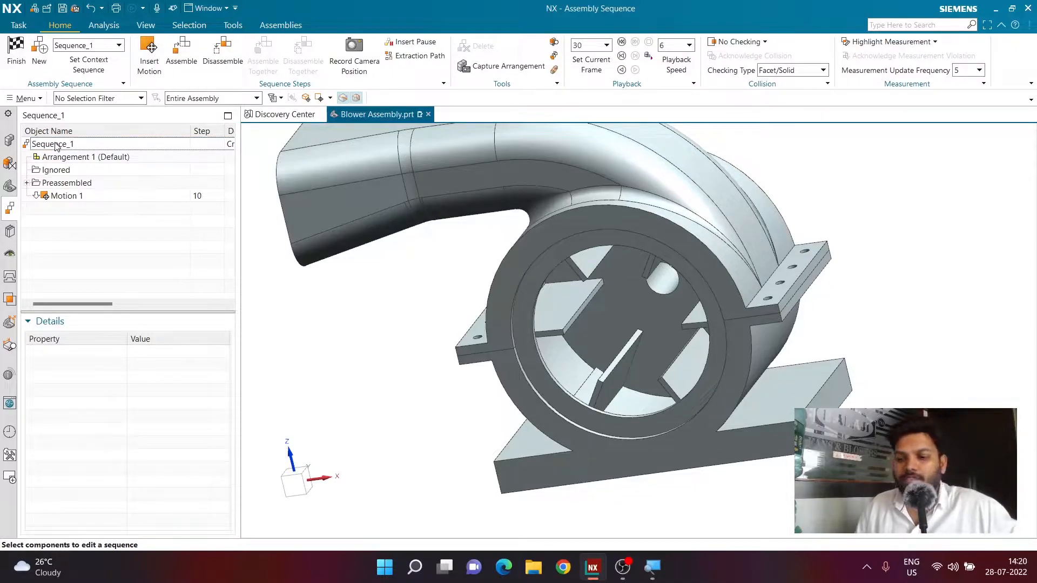
{"action": "right_click", "coordinate": [88, 149]}
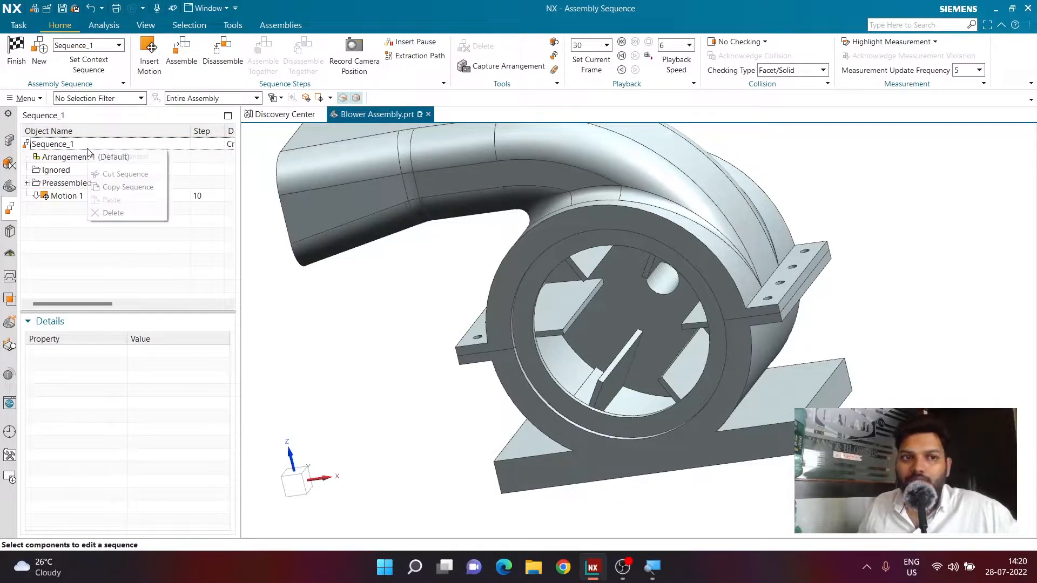
{"action": "left_click", "coordinate": [120, 214]}
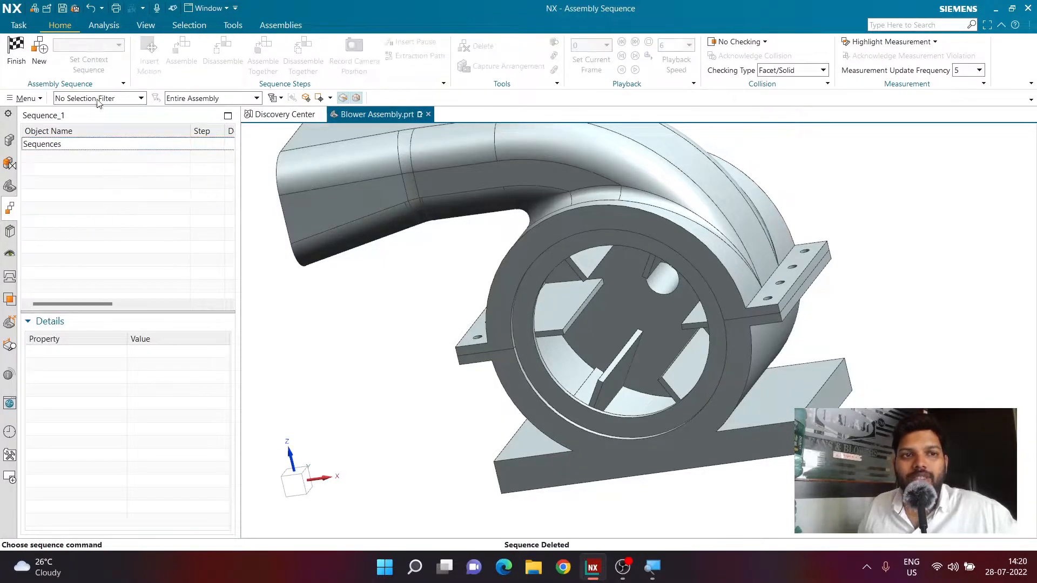
{"action": "left_click", "coordinate": [42, 51]}
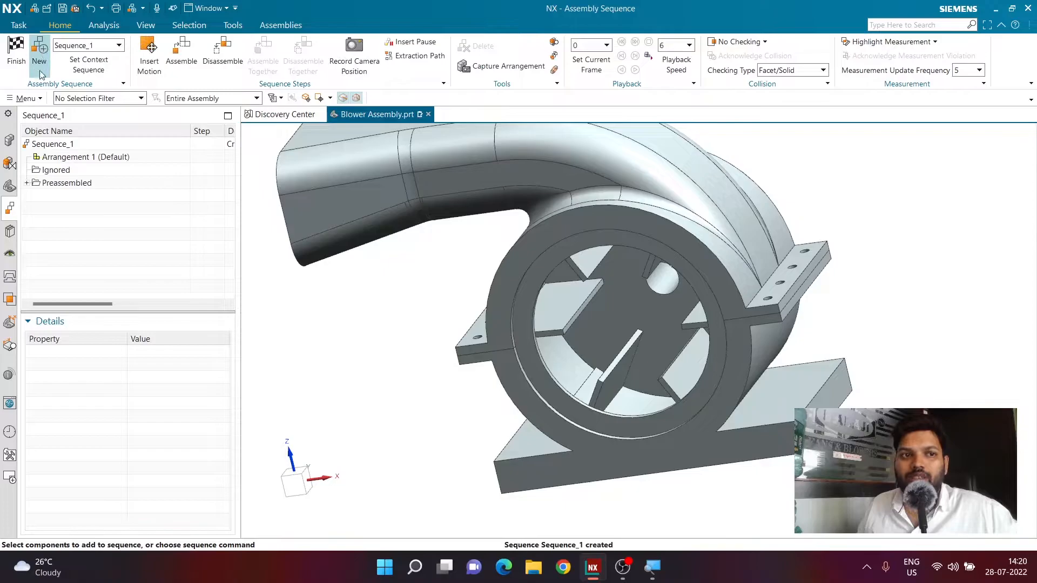
- Set the new sequence's step increment to 100 and switch its Assembly Constraints property to Off
{"action": "left_click", "coordinate": [43, 145]}
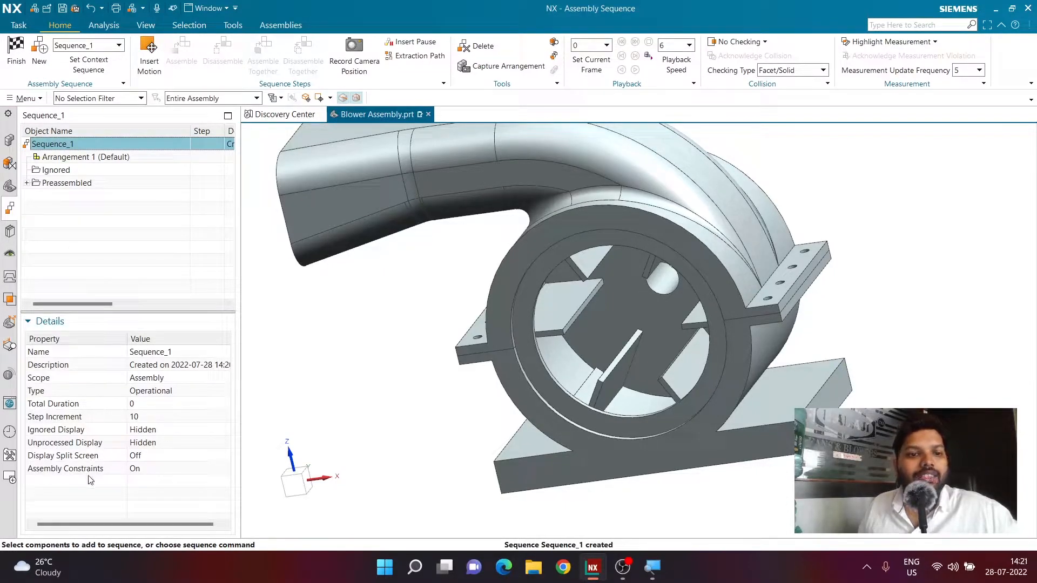
{"action": "left_click", "coordinate": [149, 416]}
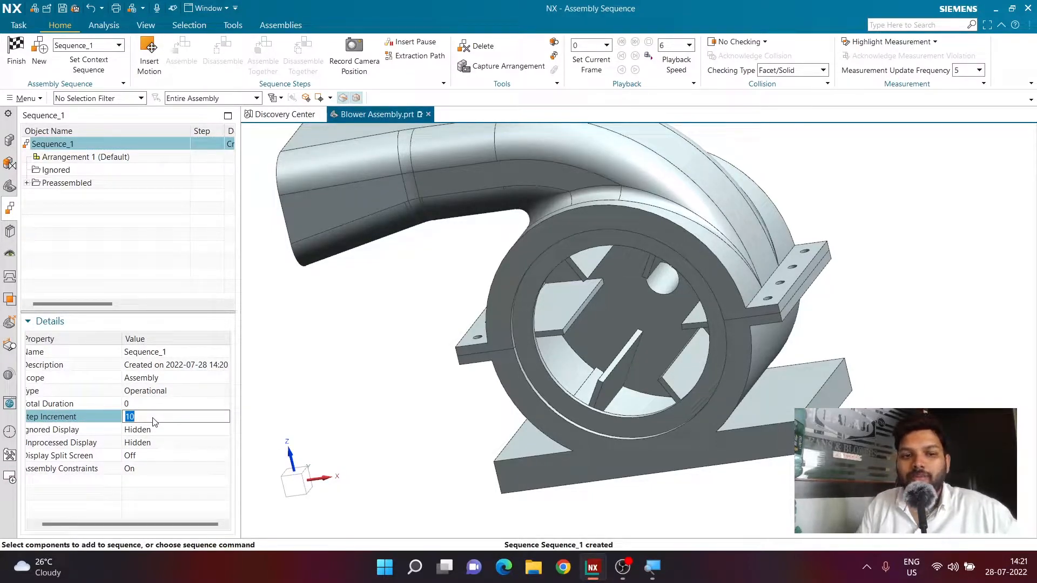
{"action": "type", "text": "100"}
{"action": "key", "text": "Return"}
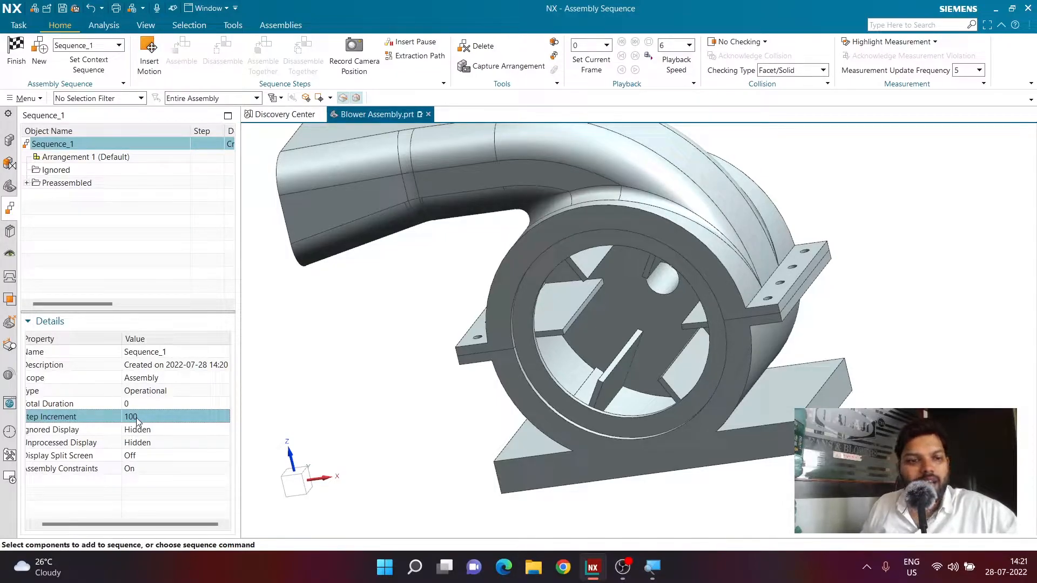
{"action": "left_click", "coordinate": [153, 470]}
{"action": "left_click", "coordinate": [158, 489]}
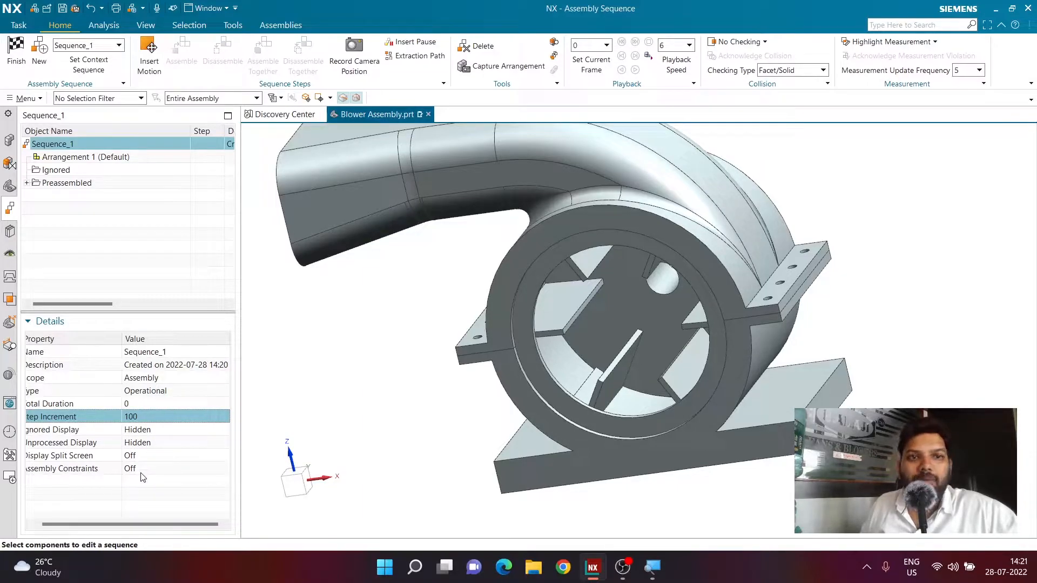
- Insert a motion for the blower component, rotating it 360 degrees about its Z-axis, and accept it
{"action": "left_click", "coordinate": [149, 61]}
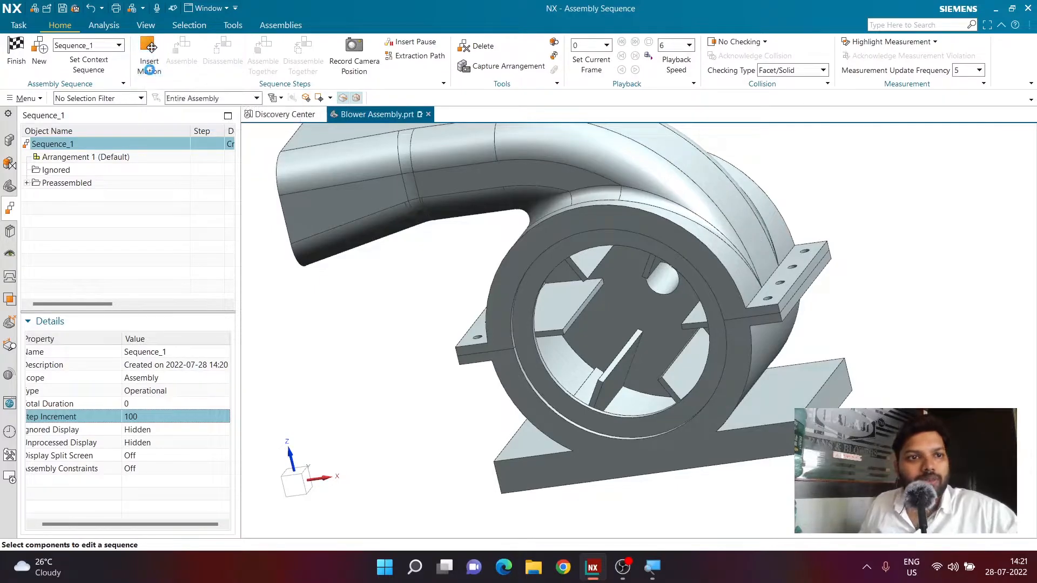
{"action": "left_click", "coordinate": [562, 329]}
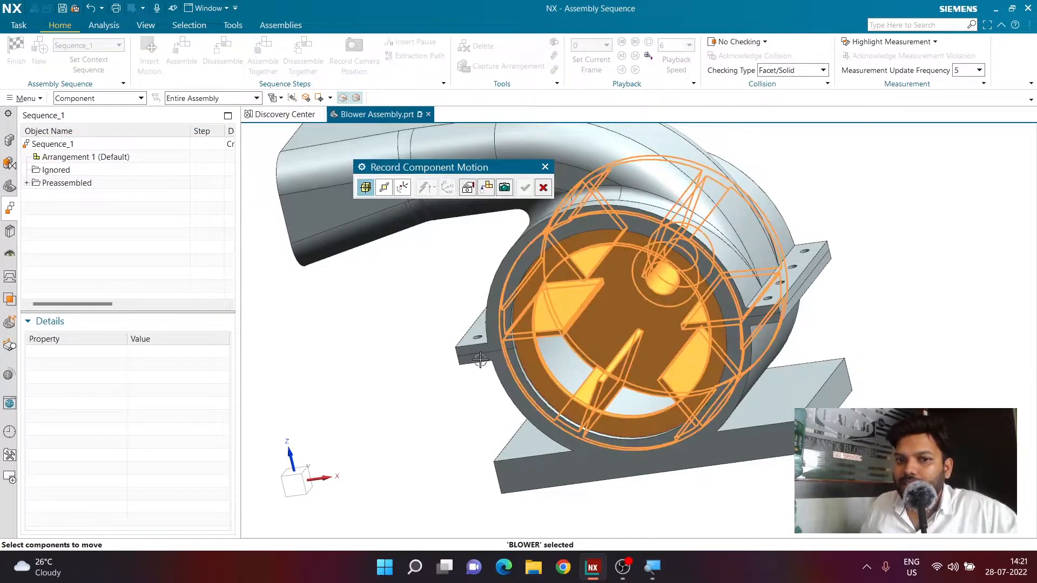
{"action": "left_click", "coordinate": [384, 187]}
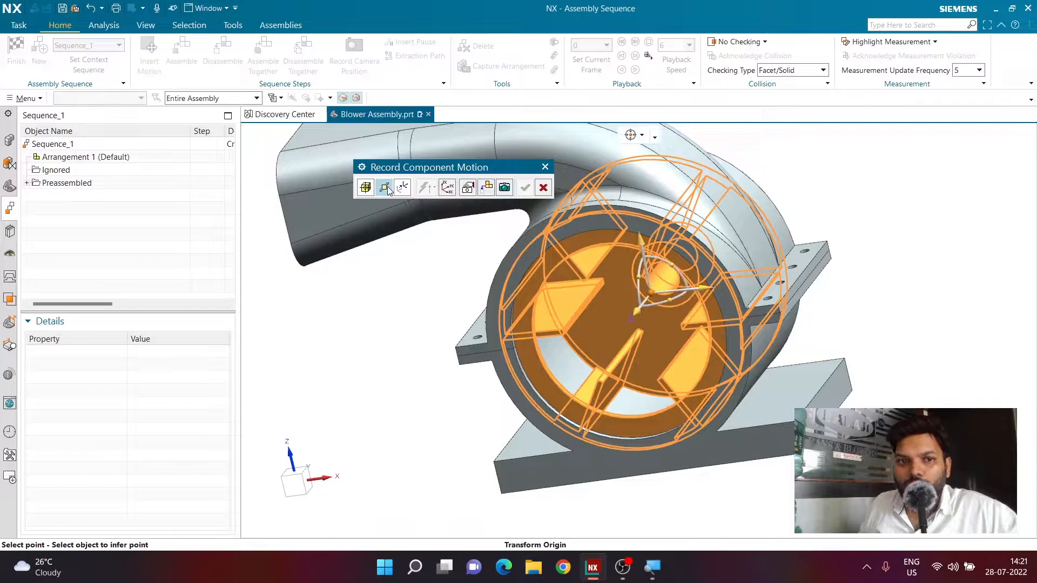
{"action": "left_click", "coordinate": [682, 265]}
{"action": "type", "text": "360"}
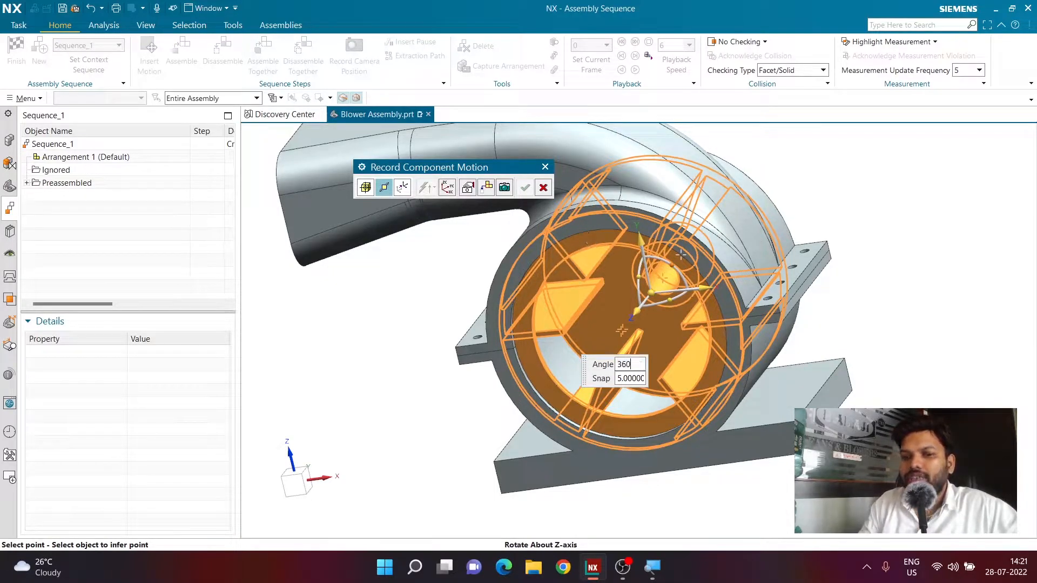
{"action": "key", "text": "Return"}
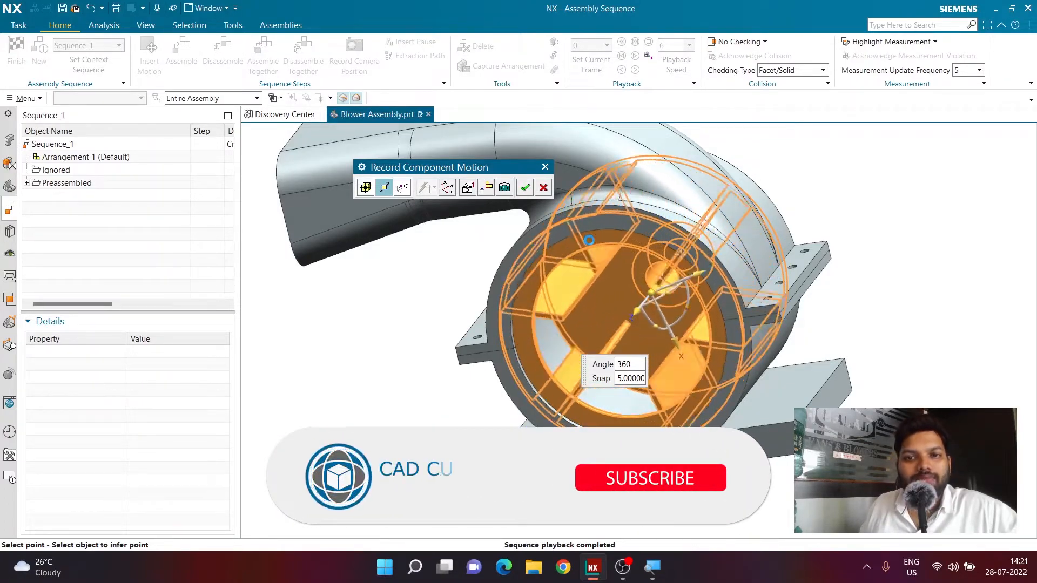
{"action": "left_click", "coordinate": [525, 187]}
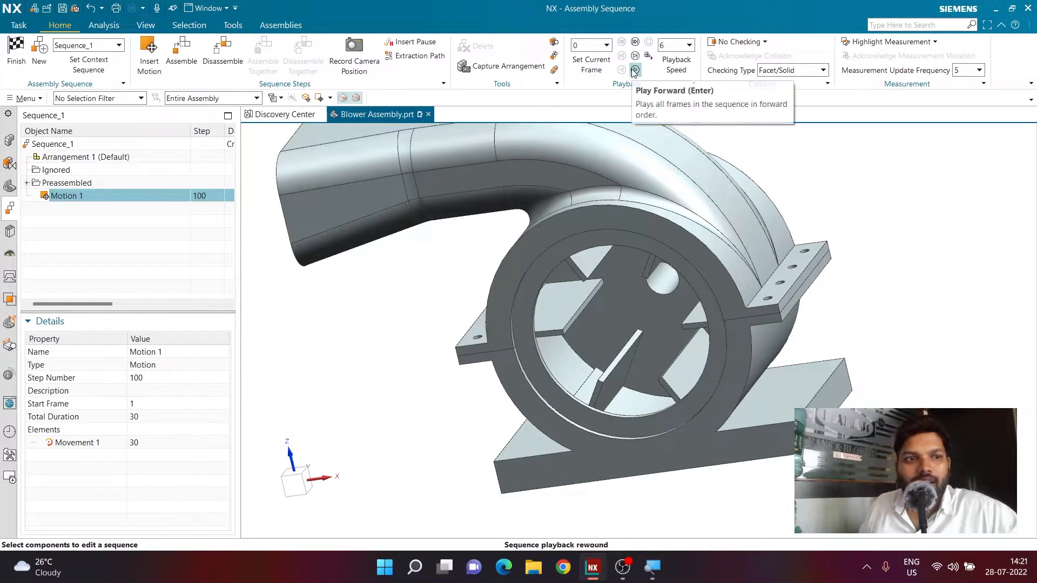
- Play the recorded blower rotation, rewind it, and play it forward again
{"action": "left_click", "coordinate": [635, 70]}
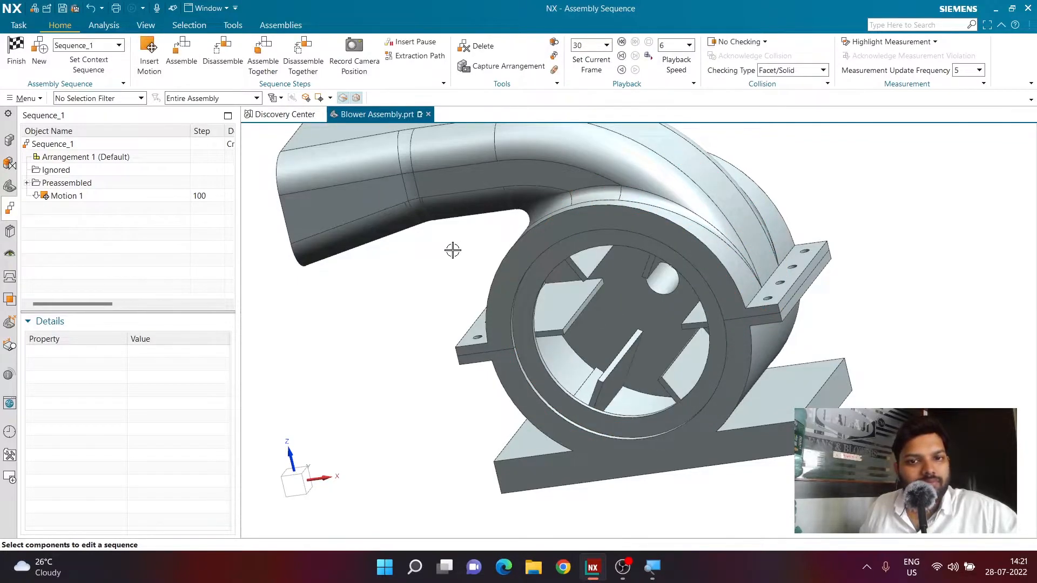
{"action": "left_click", "coordinate": [621, 43]}
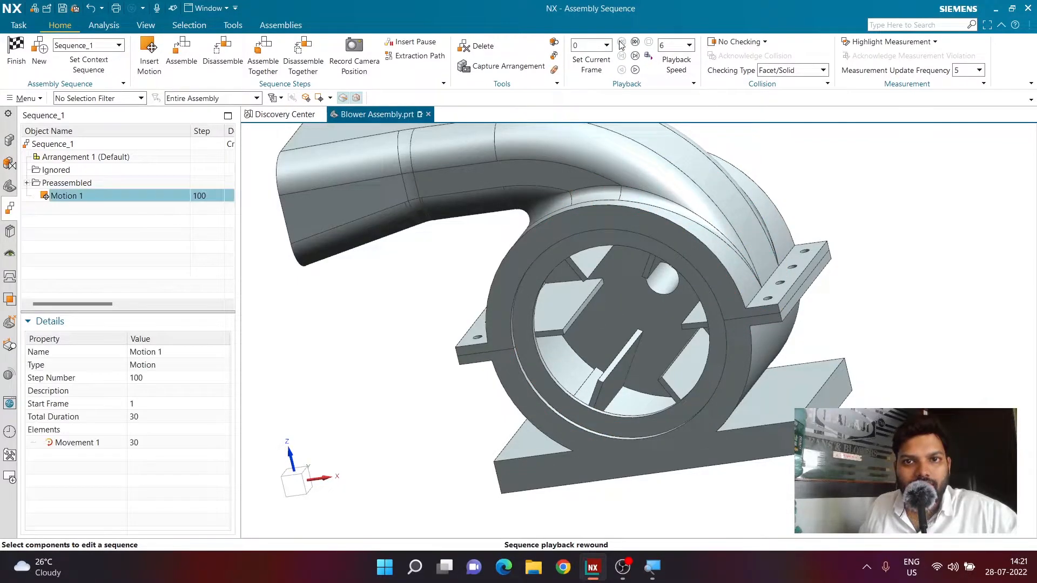
{"action": "left_click", "coordinate": [635, 71]}
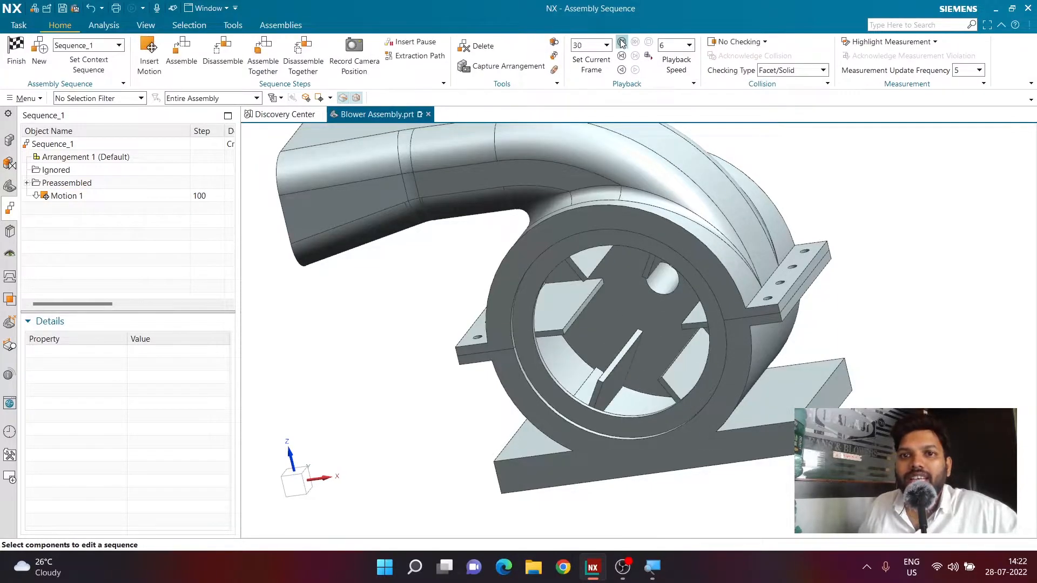
- Rewind the sequence, set the playback speed to 1 and play it forward
{"action": "left_click", "coordinate": [621, 42]}
{"action": "left_click", "coordinate": [689, 45]}
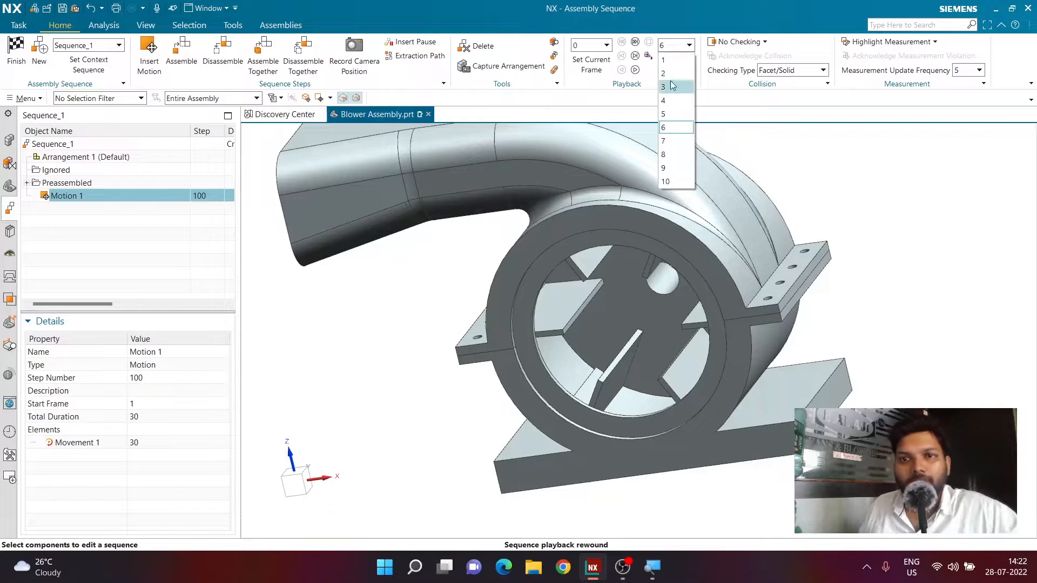
{"action": "left_click", "coordinate": [667, 60]}
{"action": "left_click", "coordinate": [636, 70]}
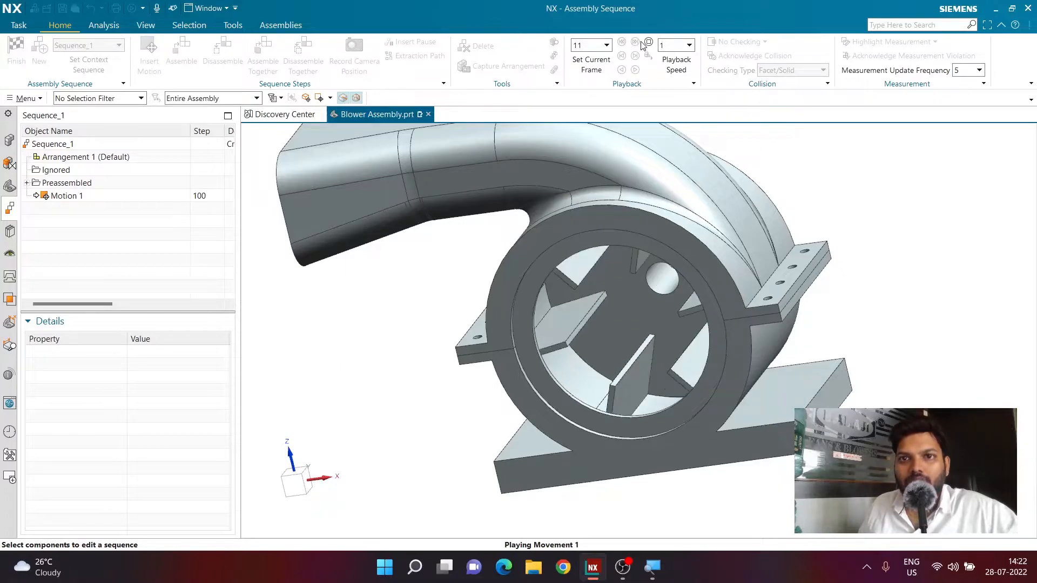
- Set the playback speed to 10 and replay the sequence from its first frame
{"action": "left_click", "coordinate": [622, 42]}
{"action": "left_click", "coordinate": [684, 49]}
{"action": "left_click", "coordinate": [675, 168]}
{"action": "left_click", "coordinate": [689, 46]}
{"action": "left_click", "coordinate": [667, 181]}
{"action": "left_click", "coordinate": [636, 71]}
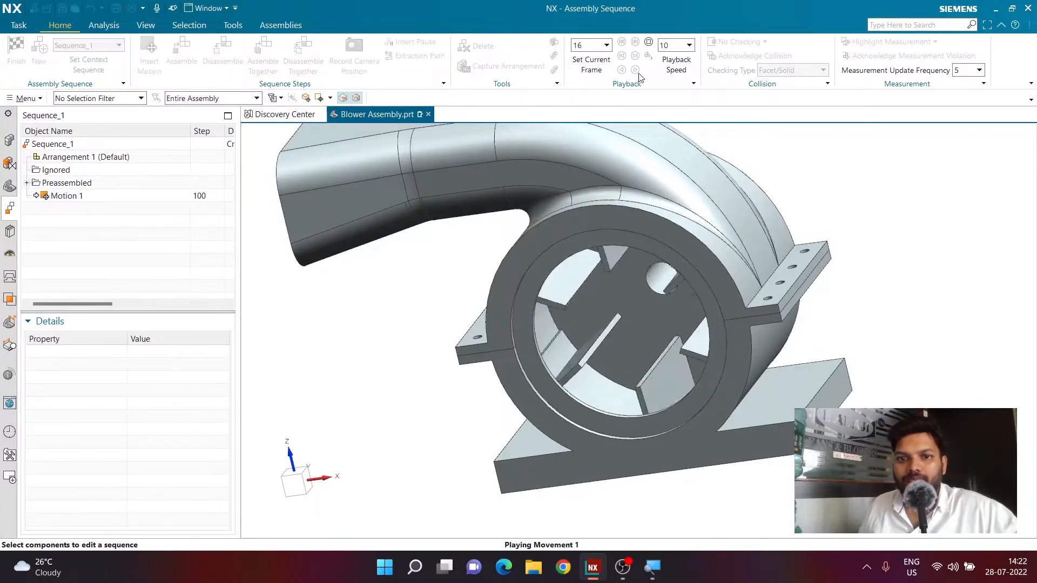
- Rewind the sequence and set the duration of Movement 1 in Motion 1 to 100
{"action": "left_click", "coordinate": [623, 42]}
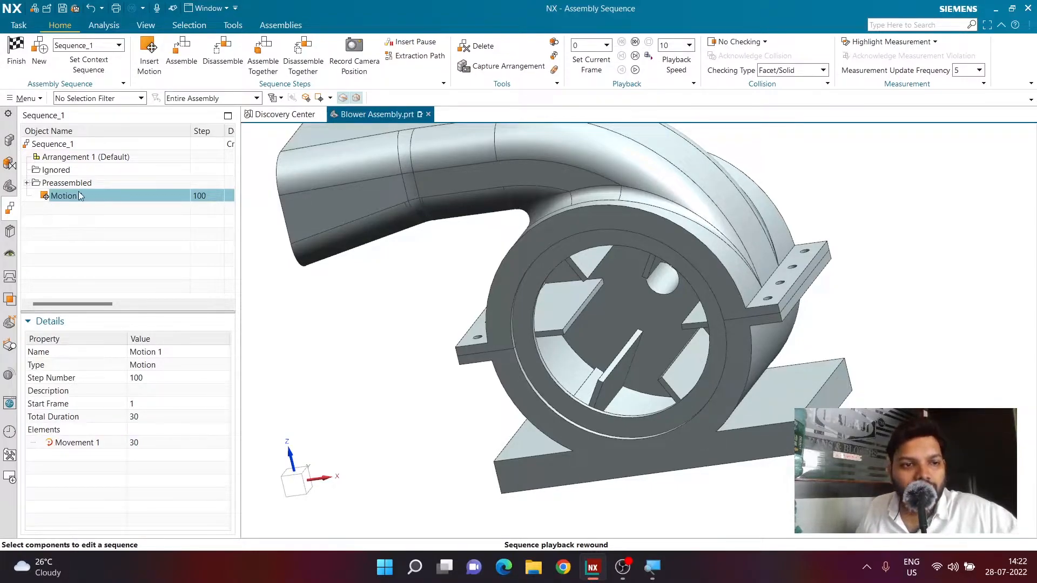
{"action": "double_click", "coordinate": [145, 444]}
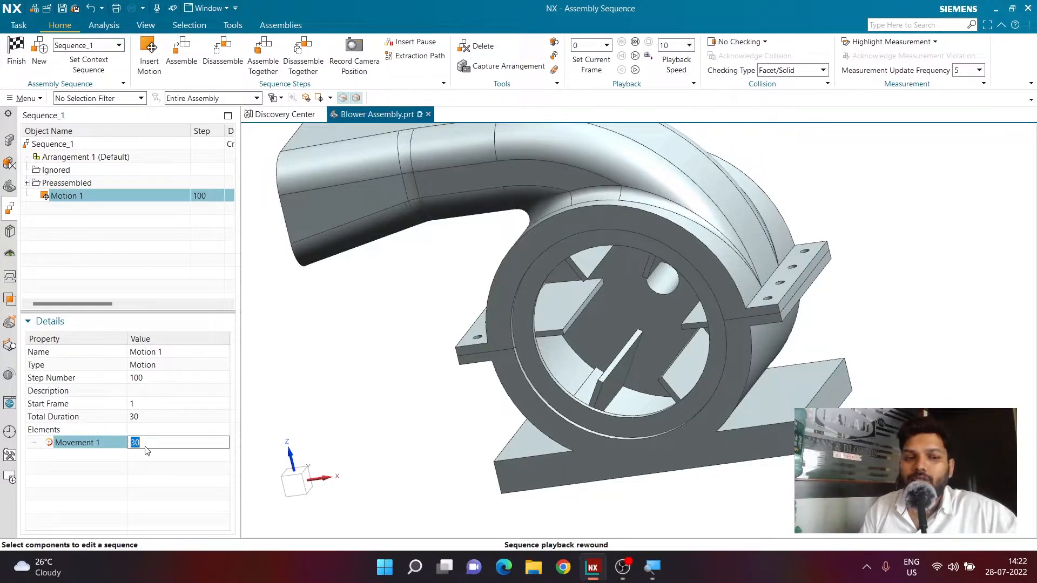
{"action": "type", "text": "100"}
{"action": "key", "text": "Return"}
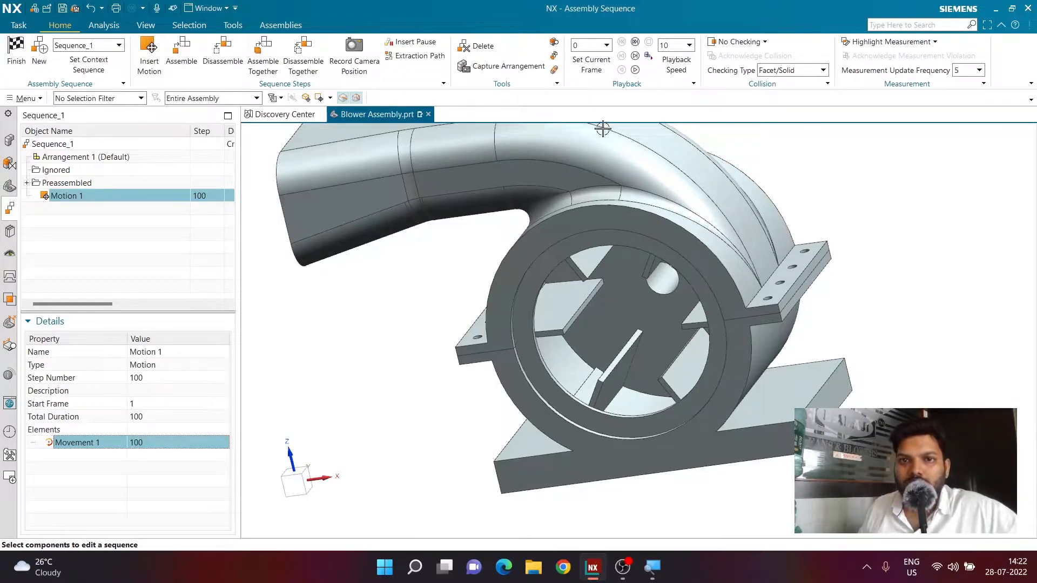
- Play the lengthened blower motion forward and view the assembly from a different angle
{"action": "left_click", "coordinate": [636, 70]}
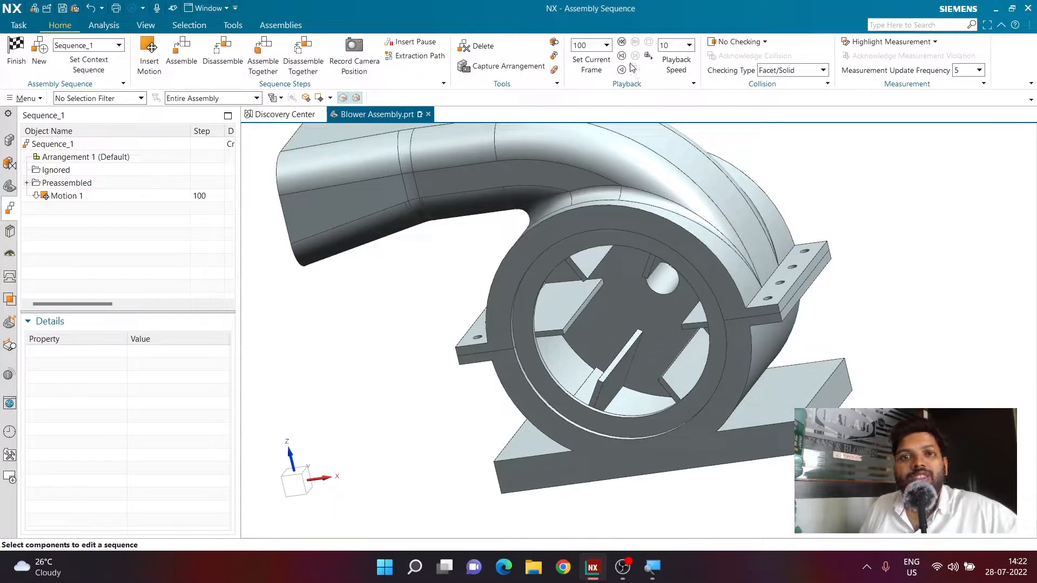
{"action": "left_click", "coordinate": [635, 70]}
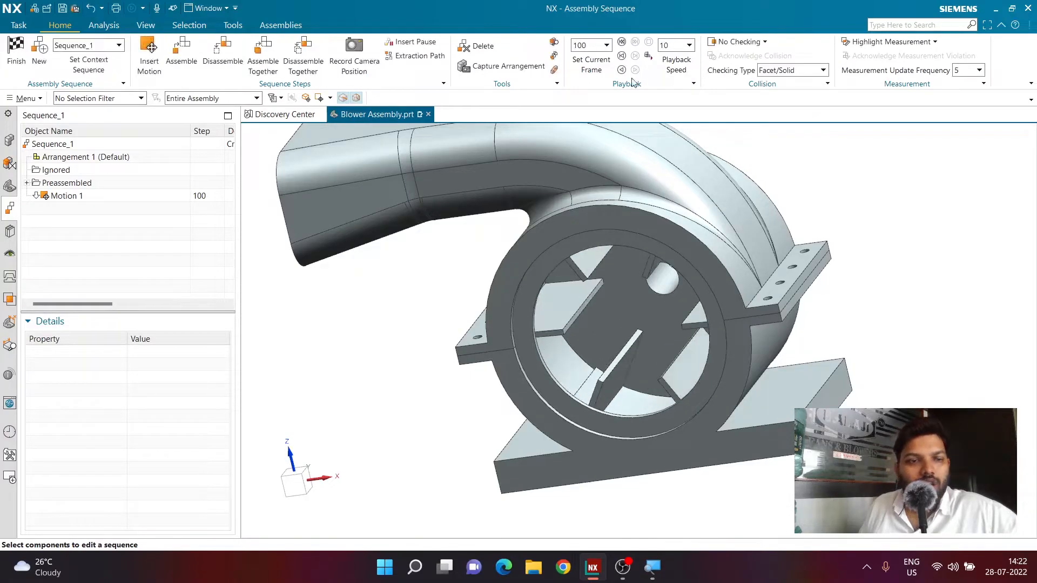
{"action": "middle_click_drag", "start_coordinate": [377, 293], "coordinate": [389, 315]}
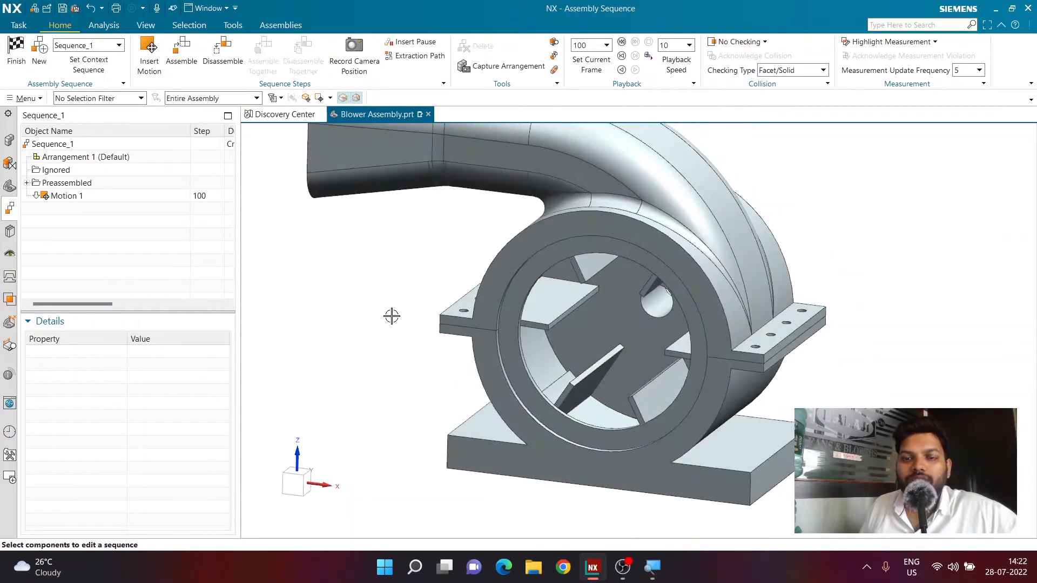
- Insert a second motion step that rotates the blower component about its Z-axis by an angle of -360
{"action": "scroll", "coordinate": [460, 324], "scroll_direction": "down", "scroll_amount": 3}
{"action": "scroll", "coordinate": [472, 287], "scroll_direction": "up", "scroll_amount": 2}
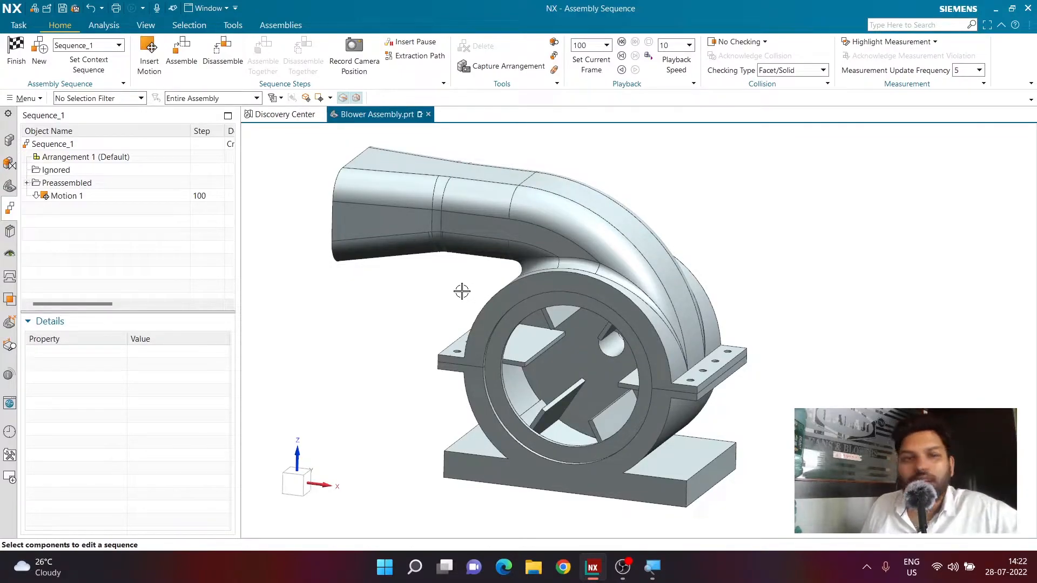
{"action": "left_click", "coordinate": [149, 64]}
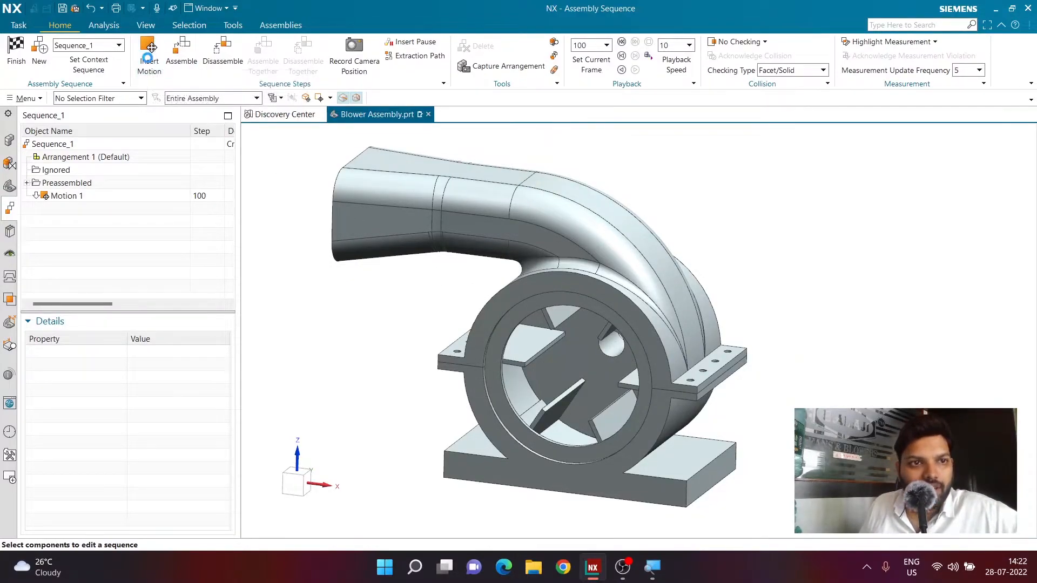
{"action": "left_click", "coordinate": [511, 341]}
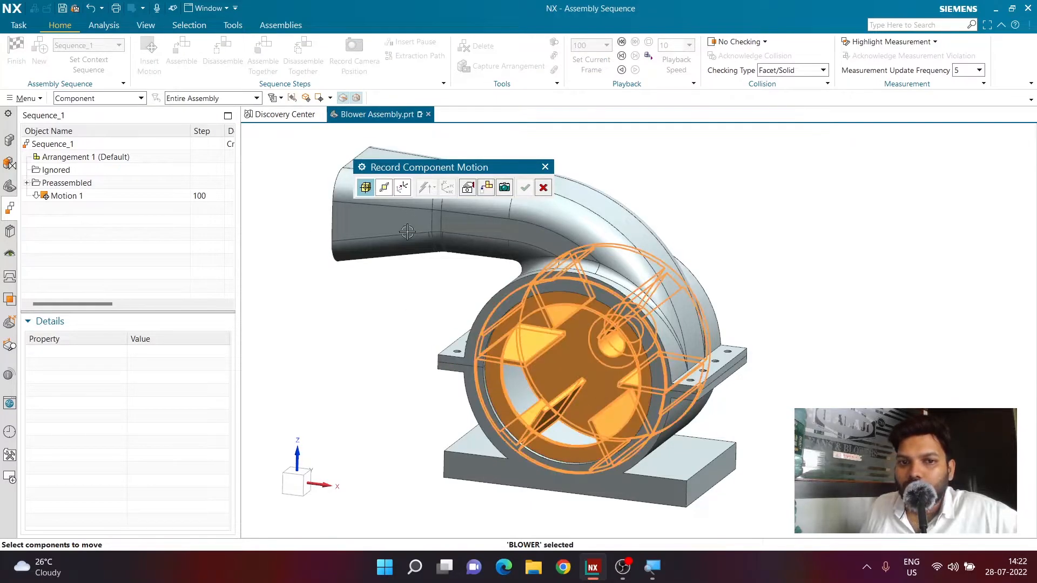
{"action": "left_click", "coordinate": [388, 192]}
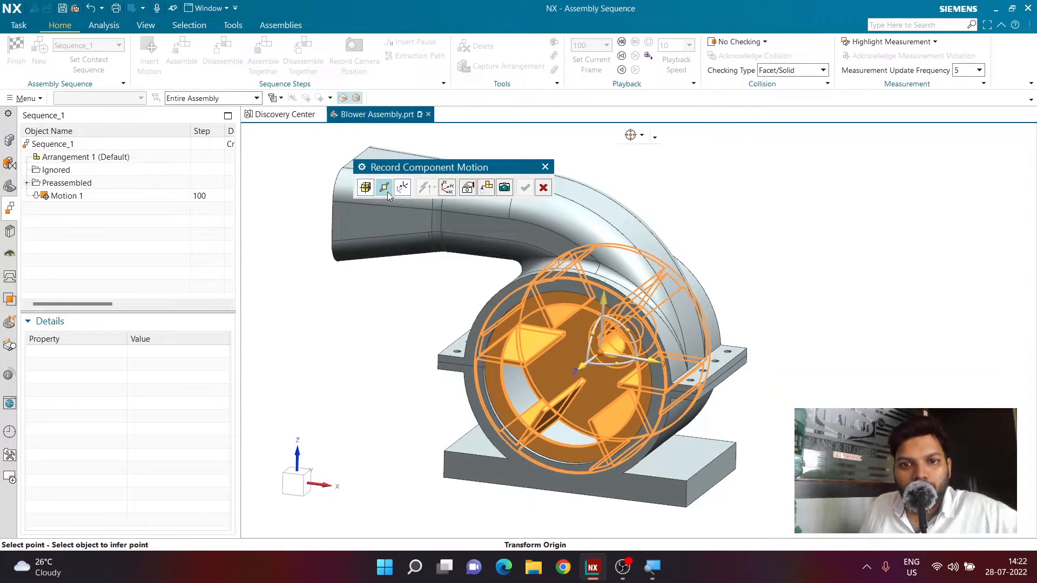
{"action": "left_click", "coordinate": [628, 333]}
{"action": "type", "text": "-"}
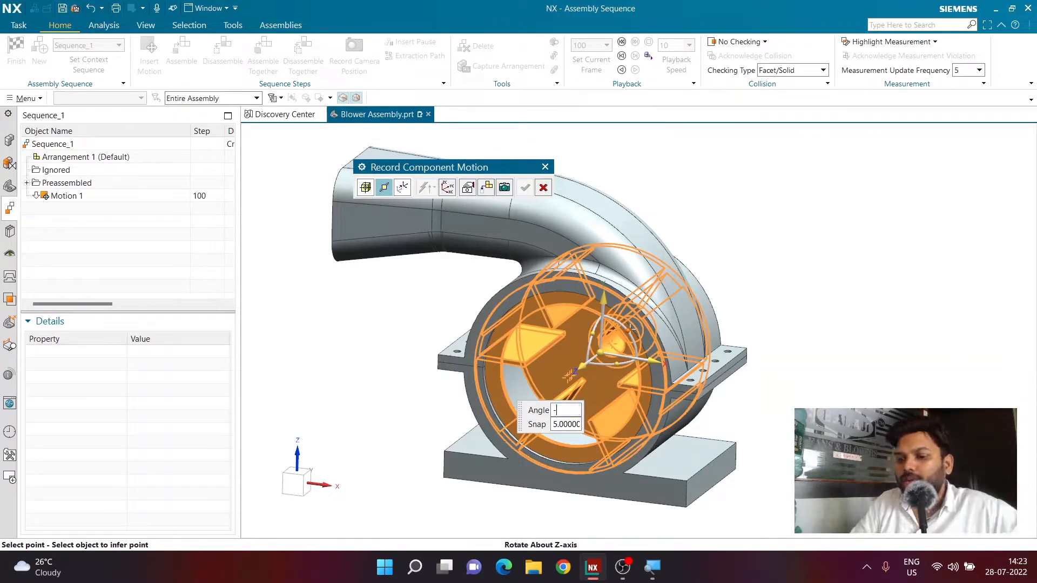
{"action": "type", "text": "360"}
{"action": "key", "text": "Return"}
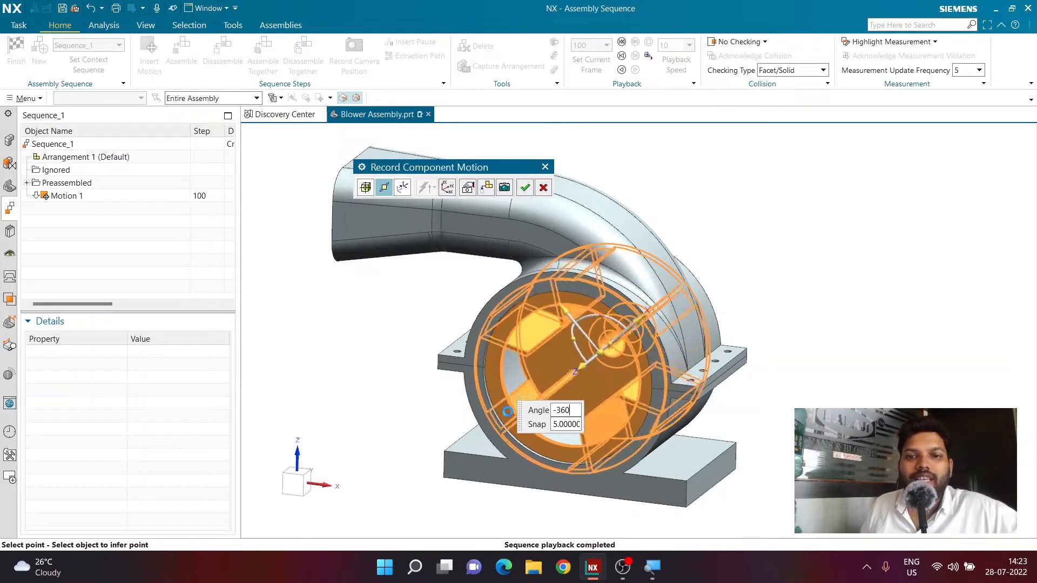
{"action": "left_click", "coordinate": [525, 187]}
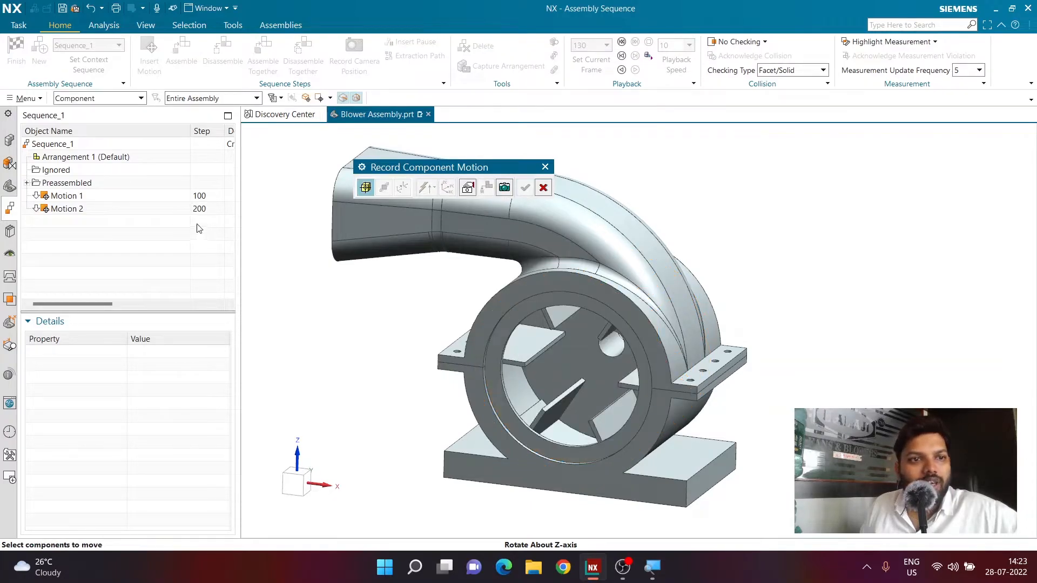
{"action": "left_click", "coordinate": [543, 188]}
- Compare the durations of Motion 1 and Motion 2, and play the sequence from its first frame
{"action": "left_click", "coordinate": [100, 195]}
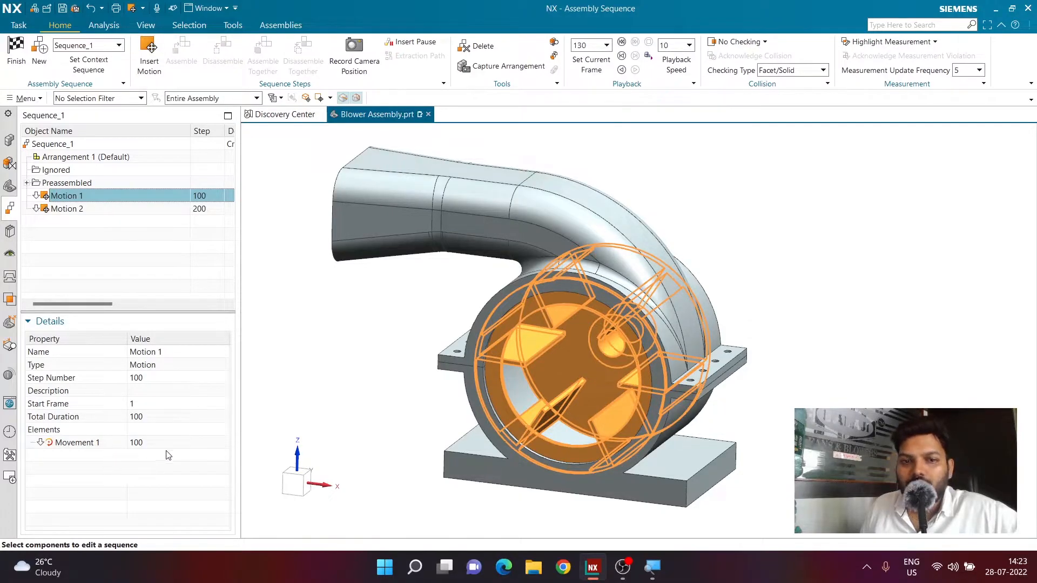
{"action": "left_click", "coordinate": [116, 215]}
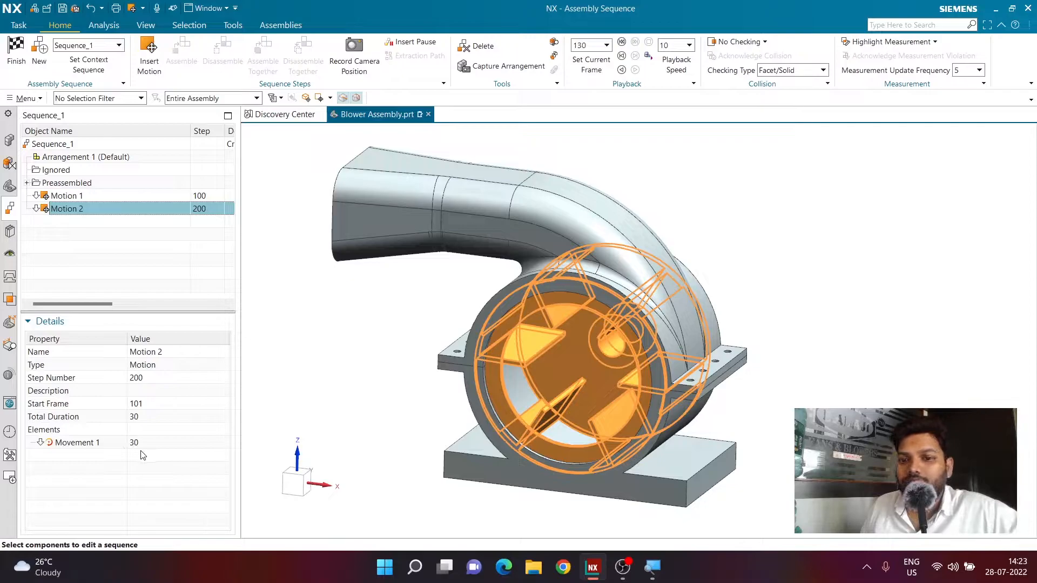
{"action": "left_click", "coordinate": [621, 42]}
{"action": "left_click", "coordinate": [635, 71]}
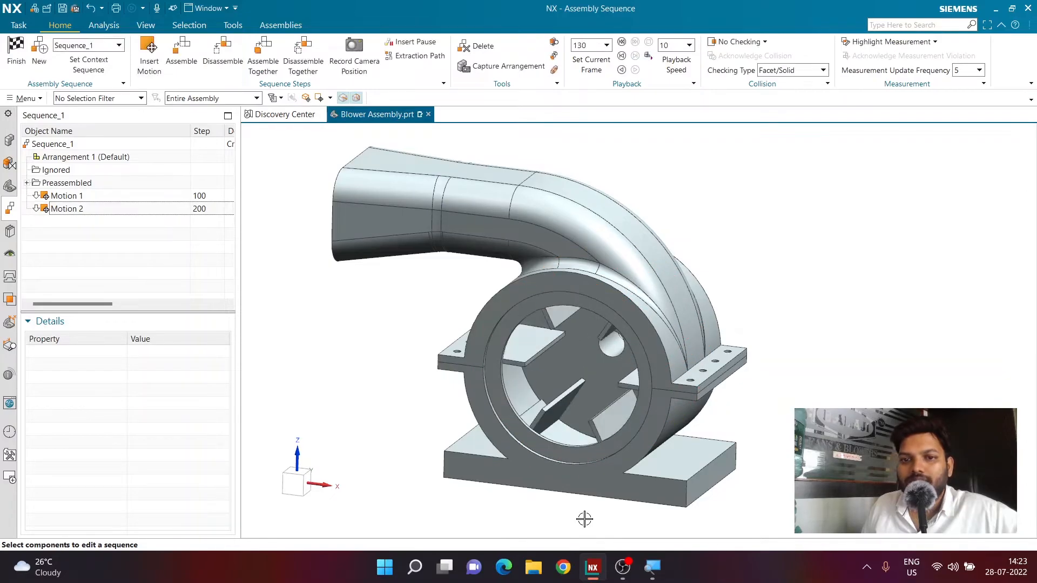
- Set the duration of Movement 1 in Motion 2 to 100 and replay the sequence from its first frame
{"action": "left_click", "coordinate": [99, 209]}
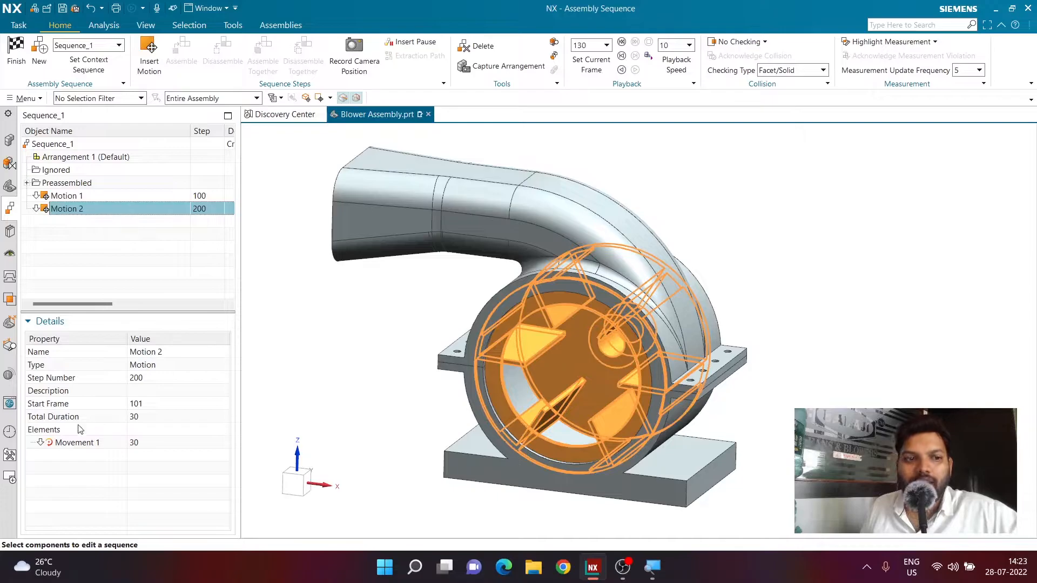
{"action": "left_click", "coordinate": [144, 443]}
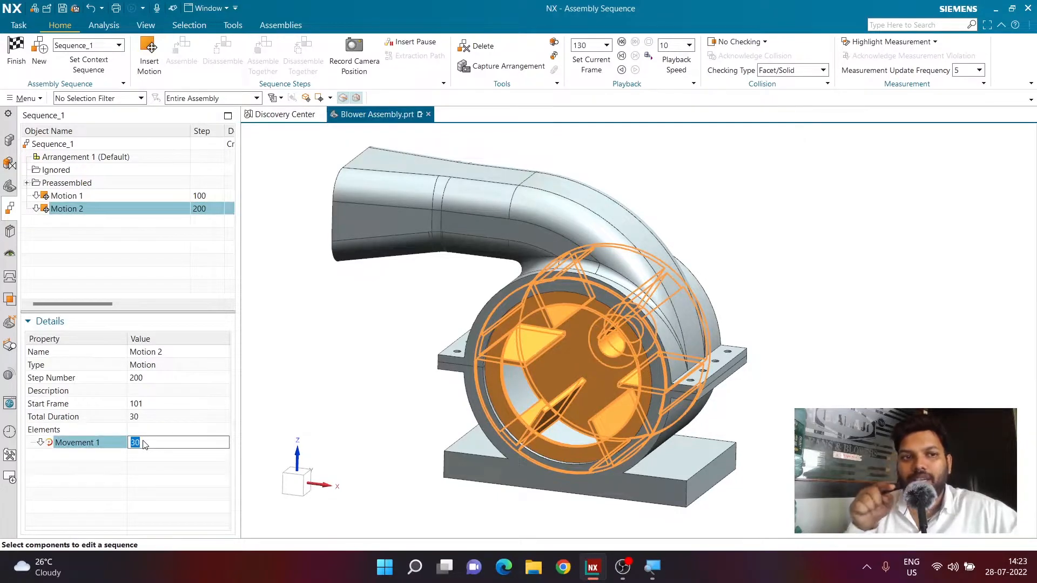
{"action": "type", "text": "100"}
{"action": "key", "text": "Return"}
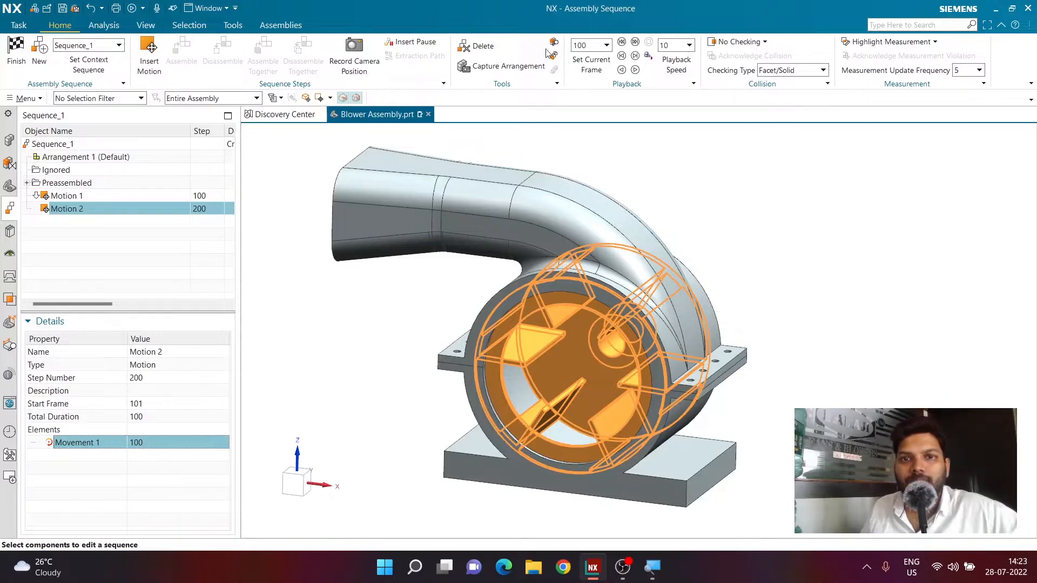
{"action": "left_click", "coordinate": [620, 43]}
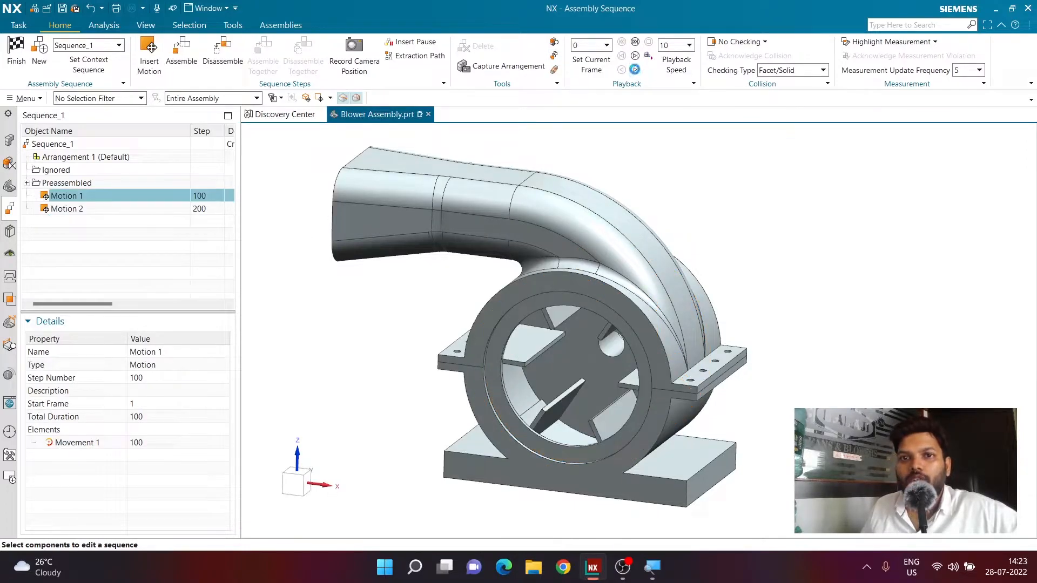
{"action": "left_click", "coordinate": [635, 70]}
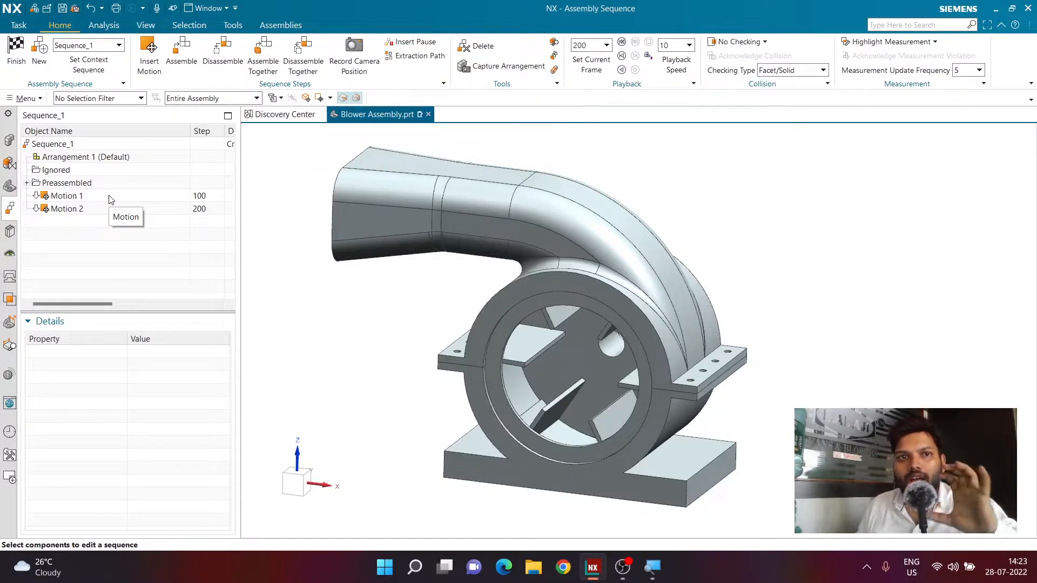
- Insert a pause step after Motion 2 and set its total duration to 50
{"action": "left_click", "coordinate": [411, 51]}
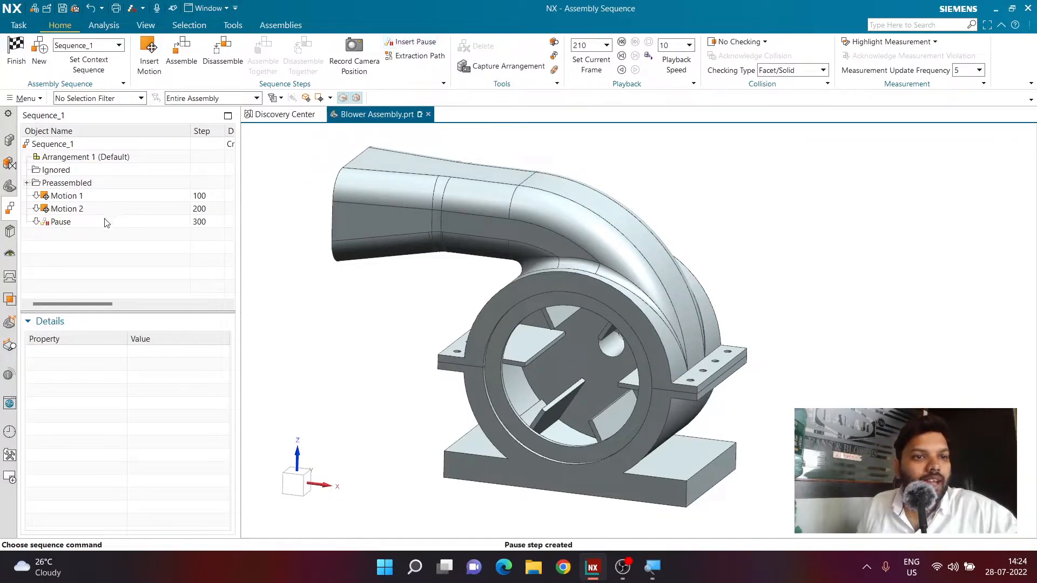
{"action": "left_click", "coordinate": [83, 222]}
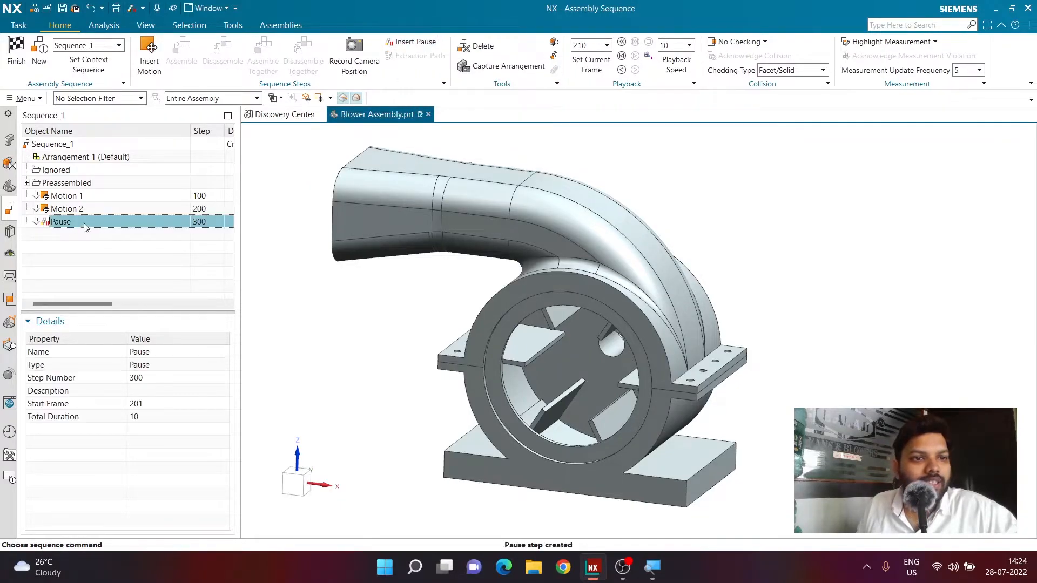
{"action": "left_click", "coordinate": [150, 420]}
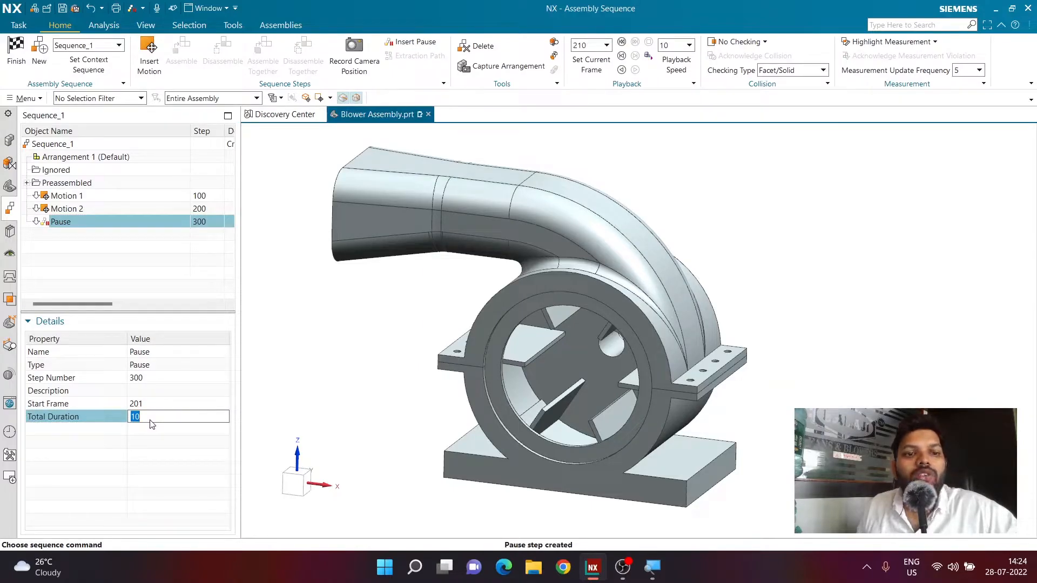
{"action": "key", "text": "Return"}
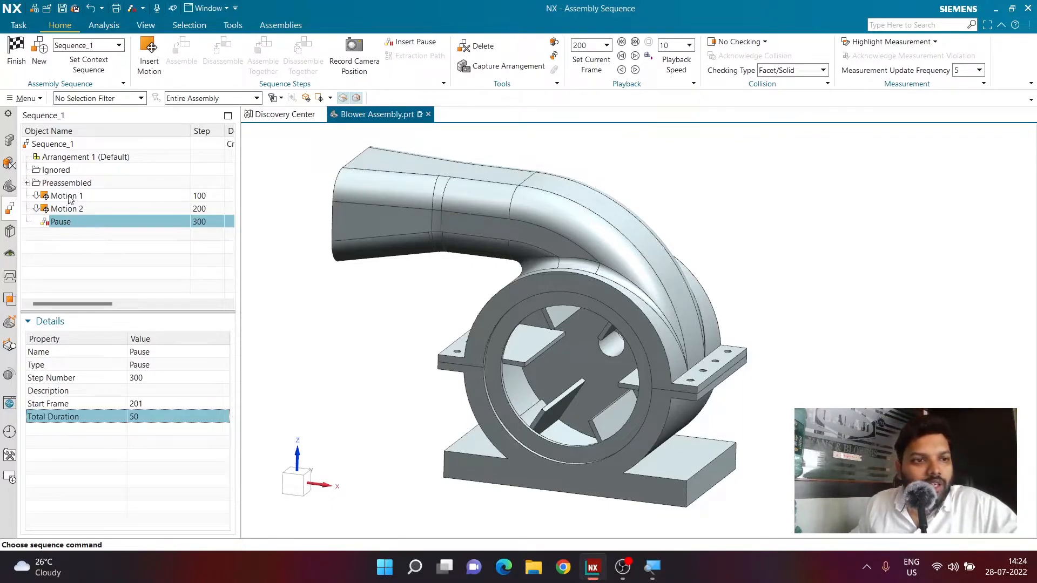
- Move the Pause step between Motion 1 and Motion 2 and replay the sequence from its first frame
{"action": "left_click_drag", "start_coordinate": [69, 221], "coordinate": [78, 198]}
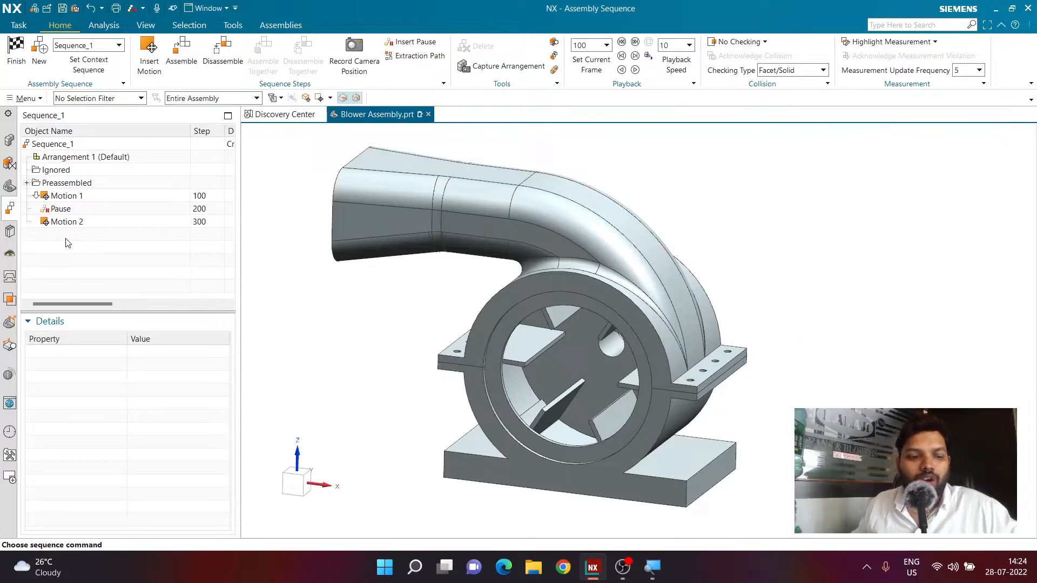
{"action": "left_click_drag", "start_coordinate": [61, 221], "coordinate": [74, 202]}
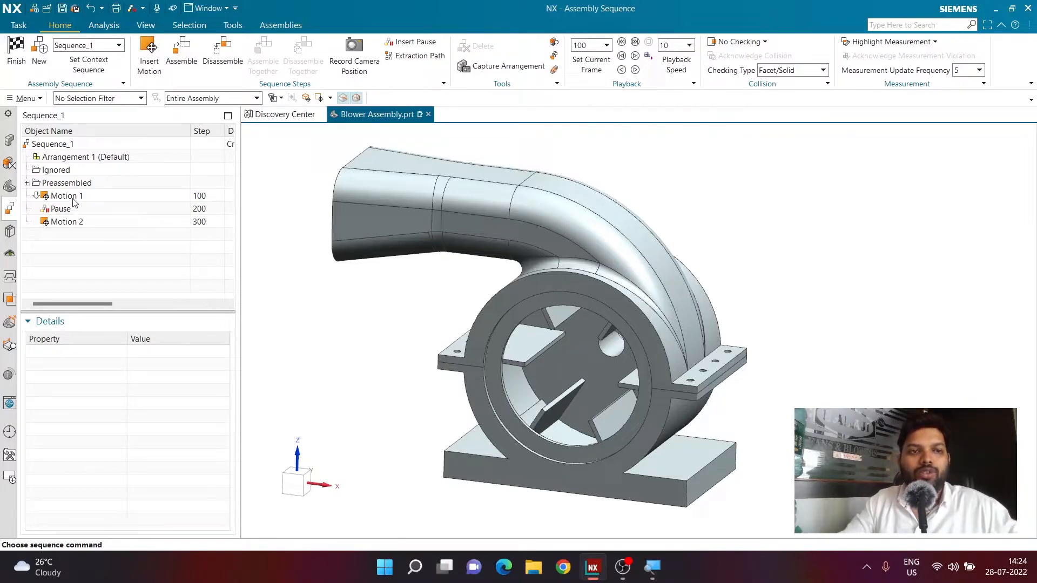
{"action": "left_click", "coordinate": [622, 42]}
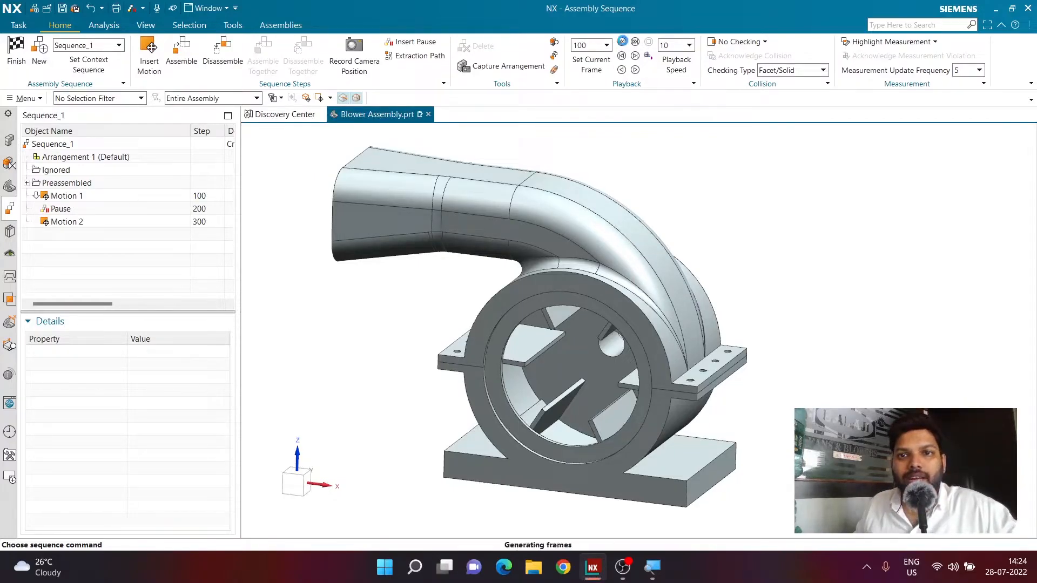
{"action": "left_click", "coordinate": [637, 71]}
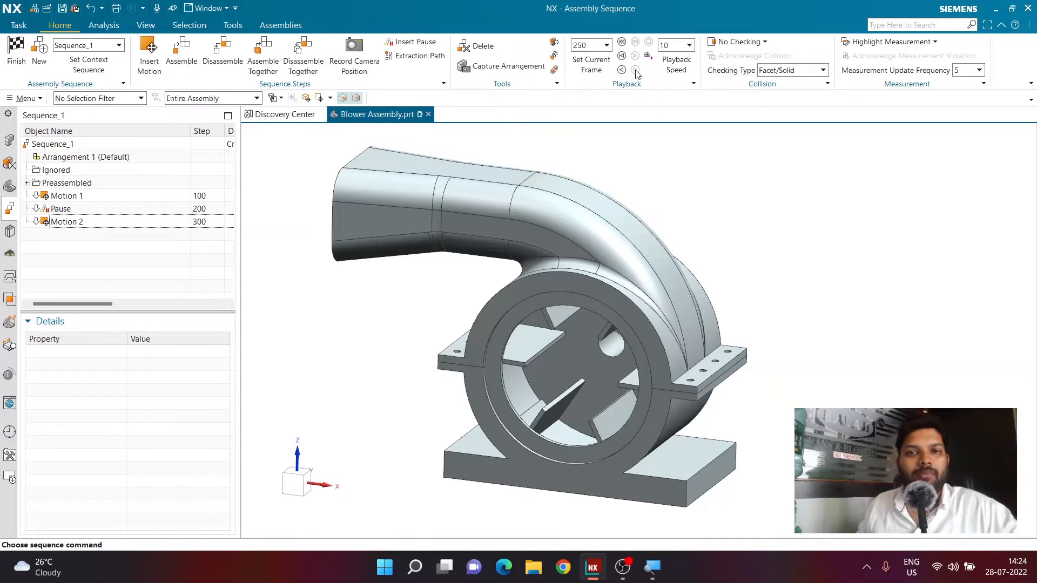
- Rewind the sequence, orient the assembly to the trimetric view and play the sequence forward
{"action": "left_click", "coordinate": [622, 41]}
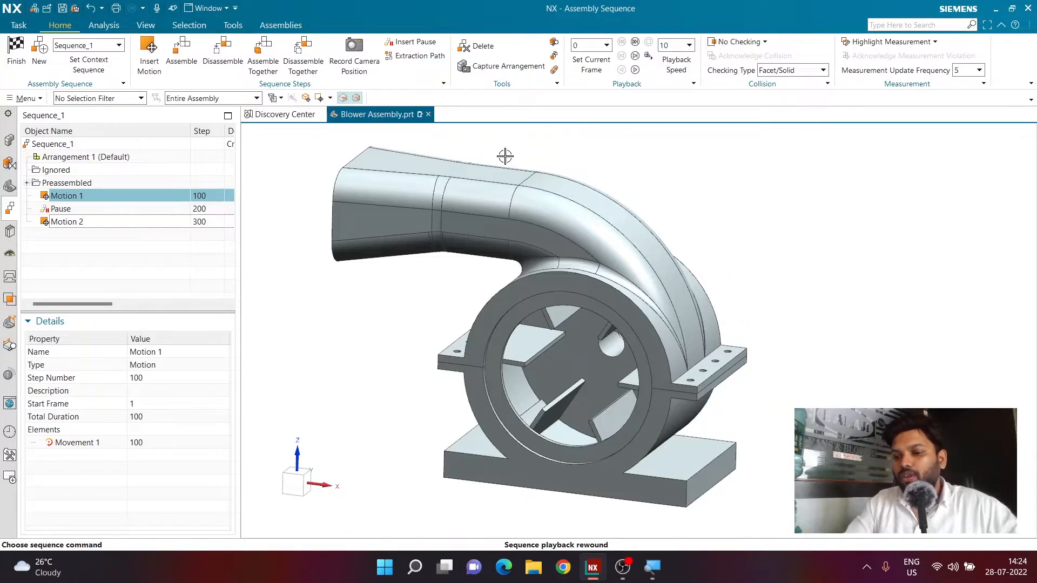
{"action": "key", "text": "Home"}
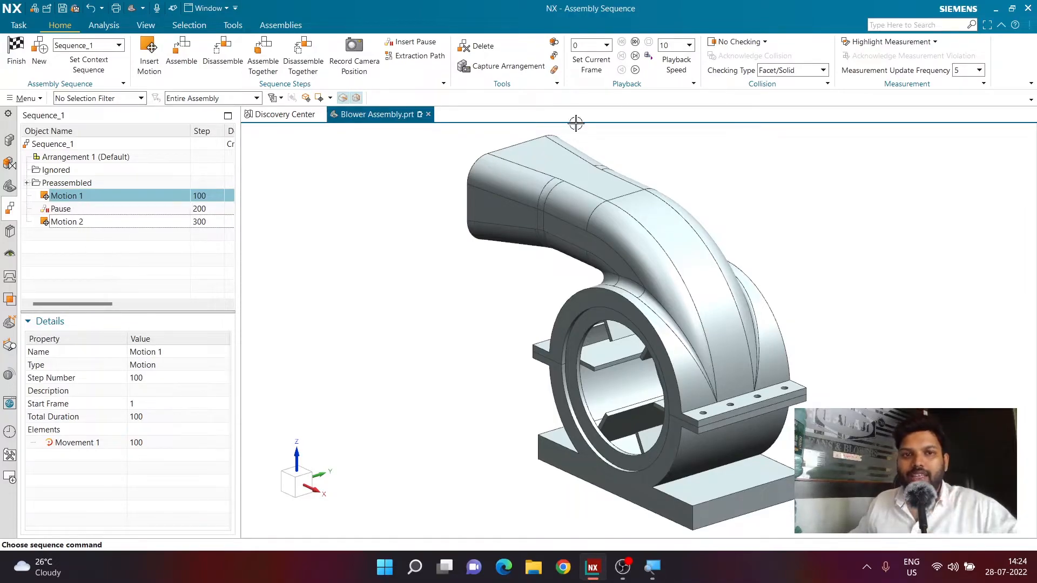
{"action": "left_click", "coordinate": [635, 70]}
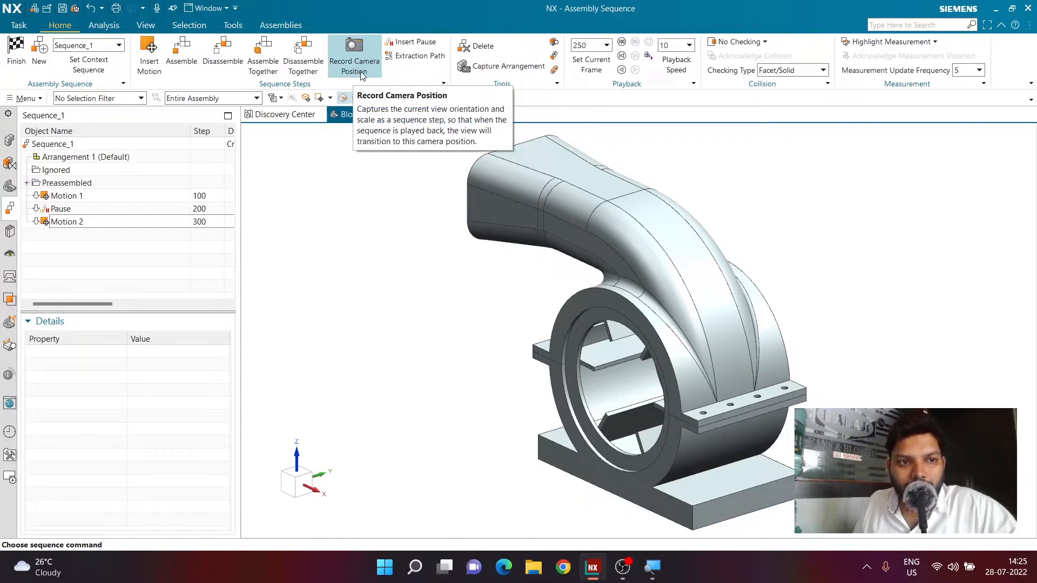
- Record the current trimetric view as a camera step and move it ahead of Motion 1 in the sequence
{"action": "left_click", "coordinate": [361, 75]}
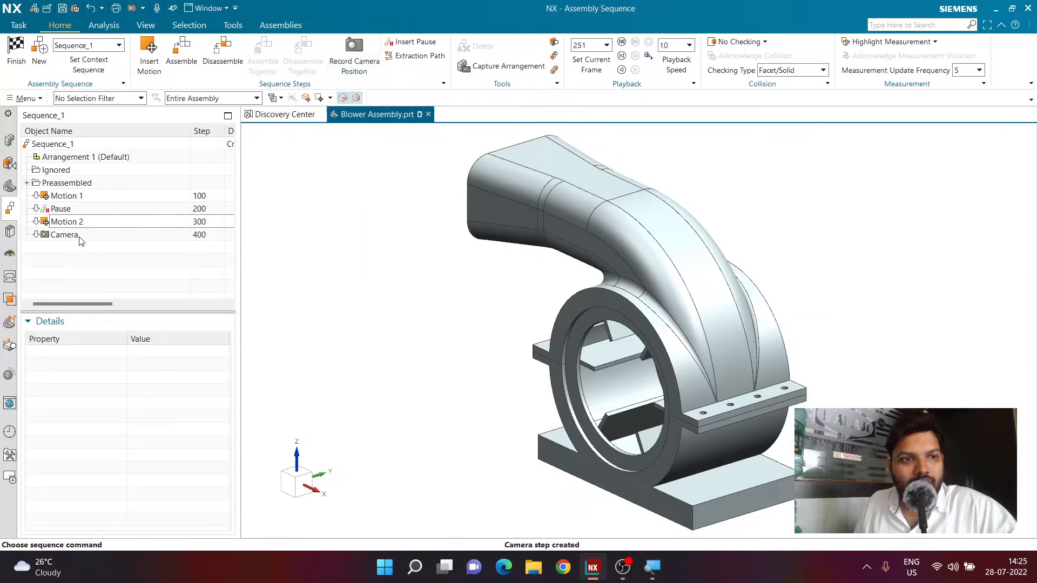
{"action": "left_click", "coordinate": [65, 235]}
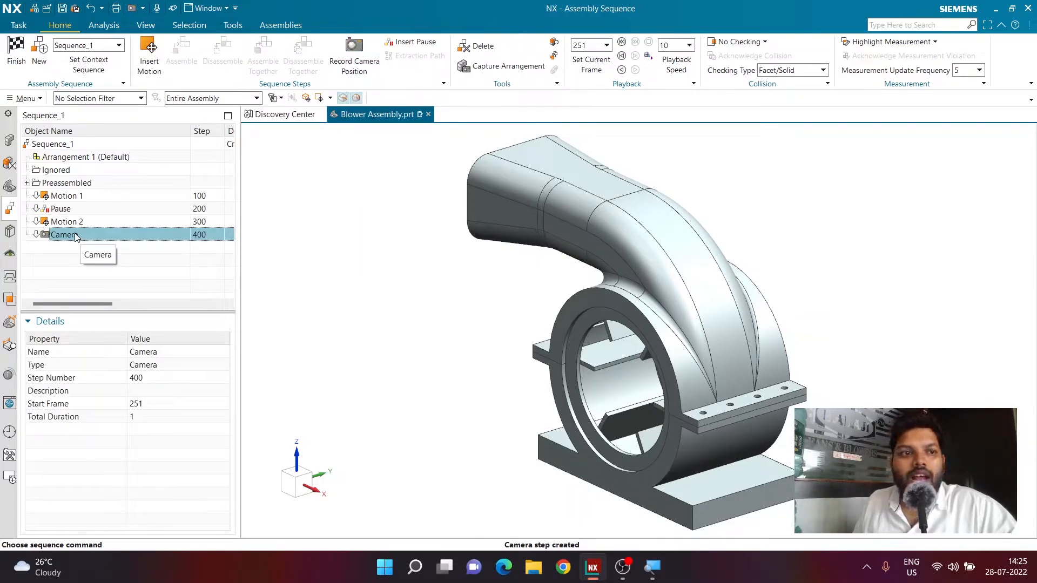
{"action": "left_click_drag", "start_coordinate": [76, 239], "coordinate": [74, 216]}
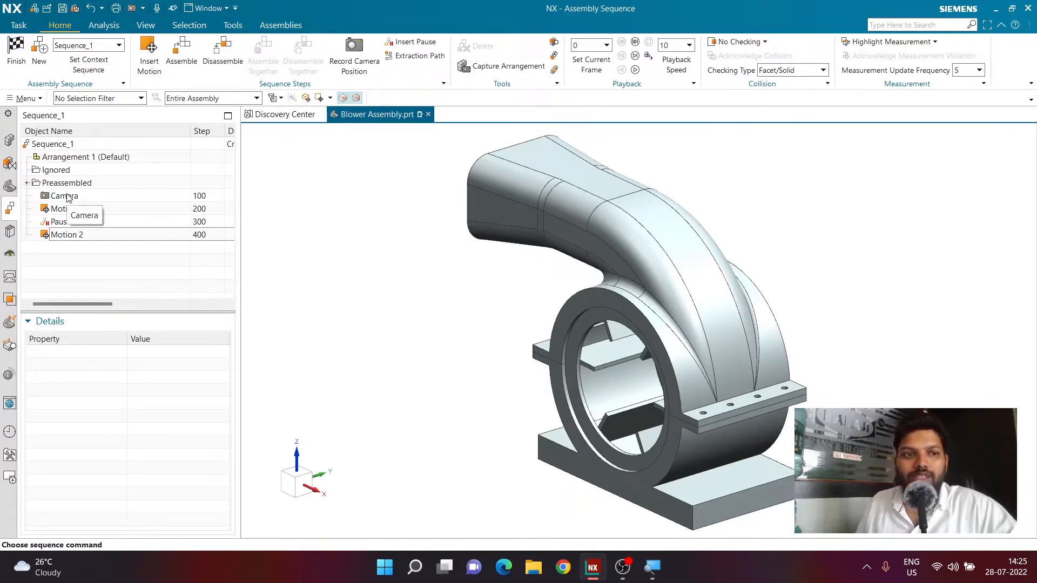
{"action": "left_click", "coordinate": [69, 198]}
{"action": "left_click", "coordinate": [69, 212]}
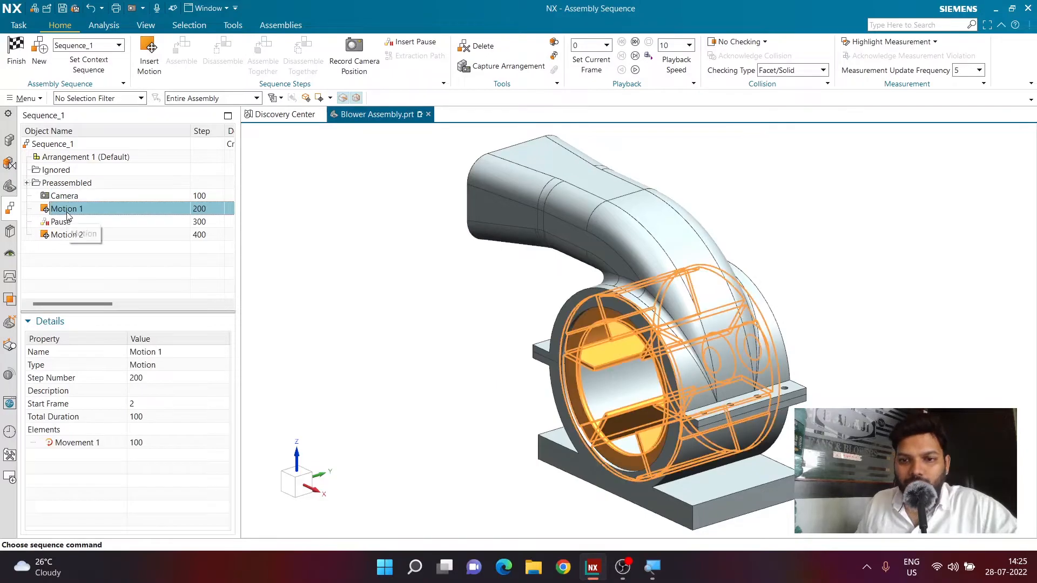
{"action": "left_click", "coordinate": [66, 222]}
{"action": "left_click", "coordinate": [66, 235]}
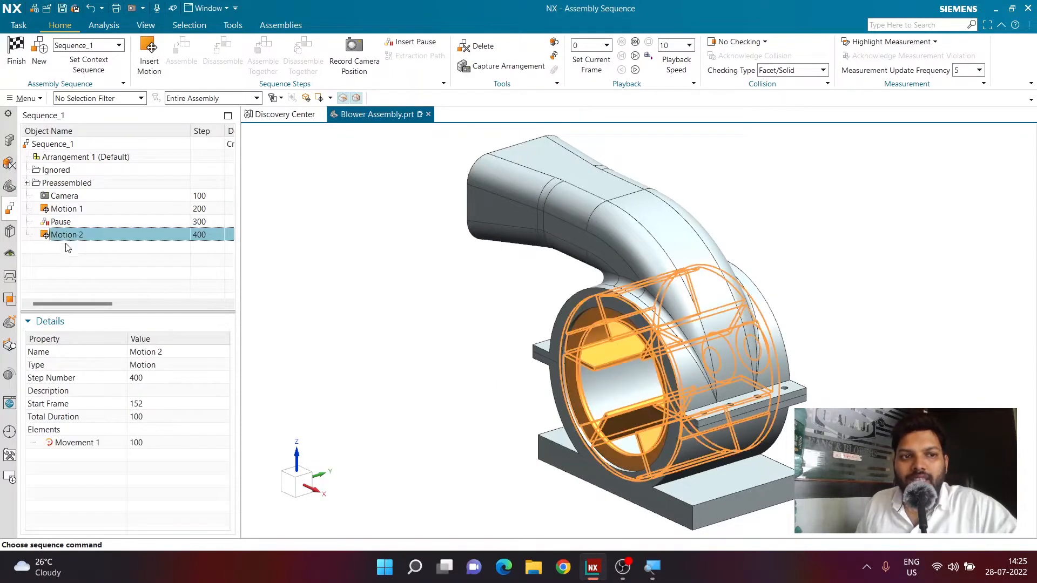
{"action": "left_click", "coordinate": [68, 258]}
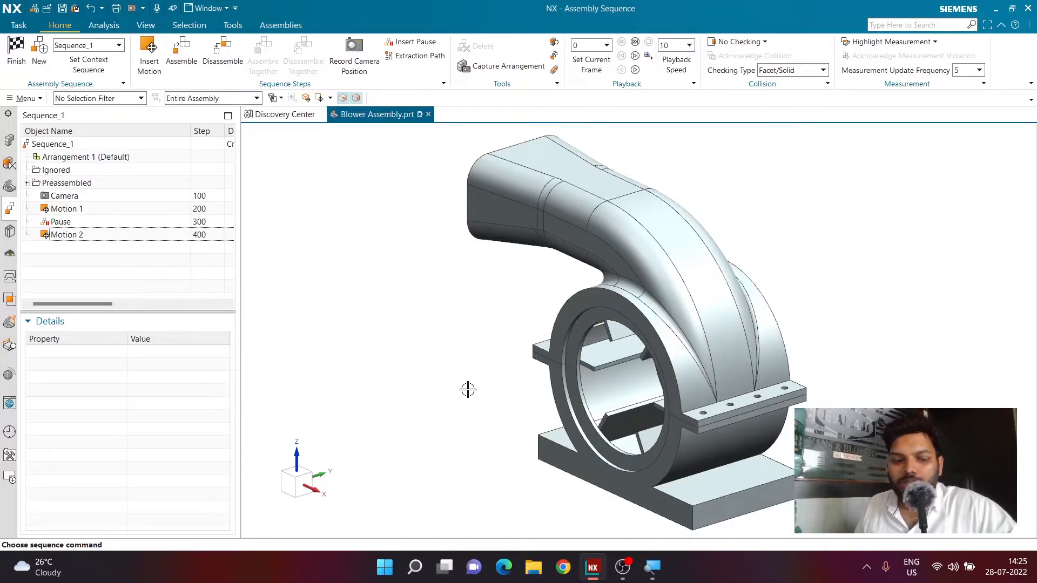
- Record the front view as a second camera step and place it between Motion 1 and the Pause step
{"action": "key", "text": "ctrl+alt+f"}
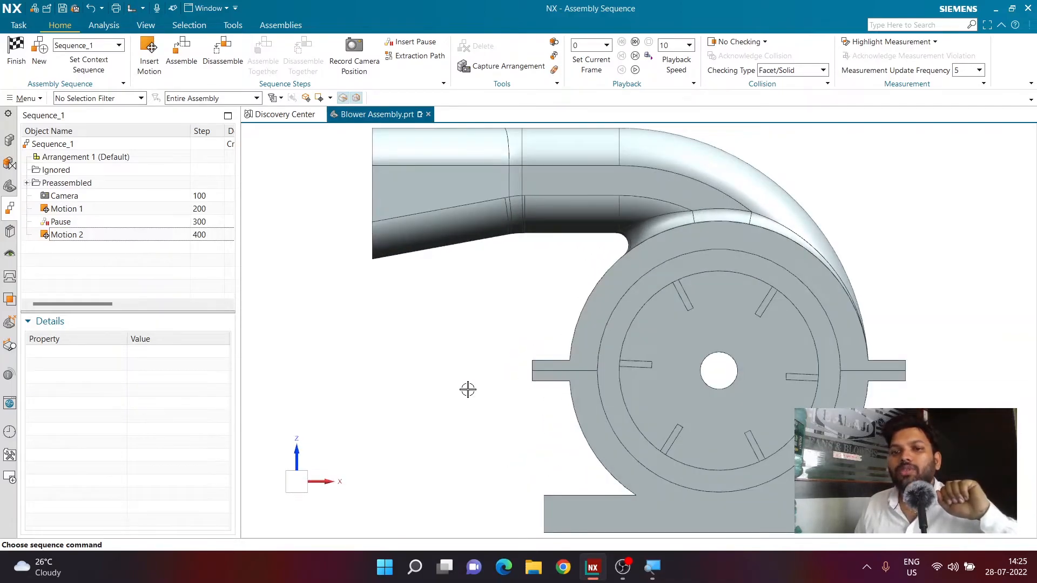
{"action": "left_click", "coordinate": [362, 74]}
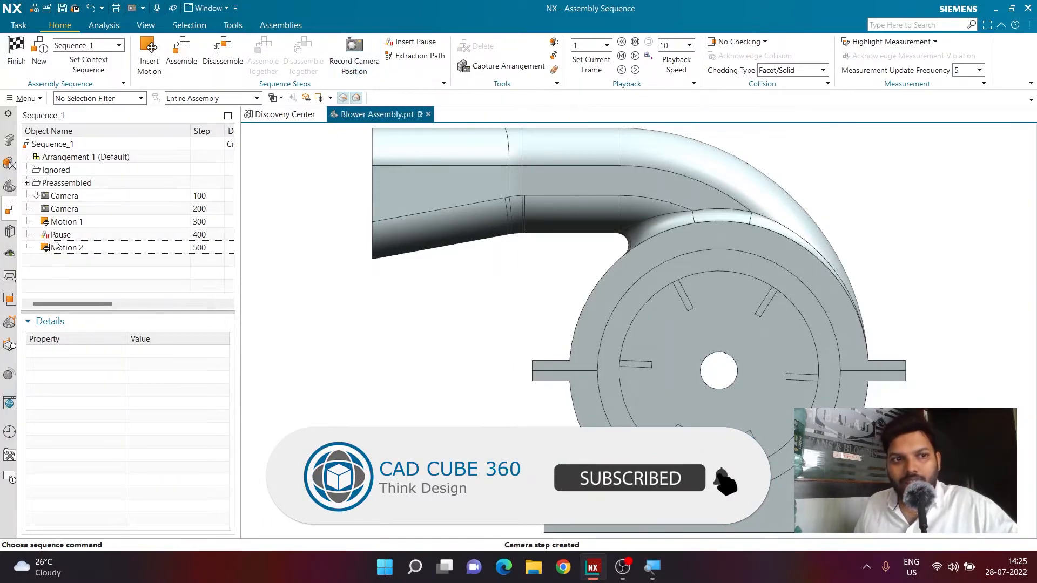
{"action": "left_click_drag", "start_coordinate": [67, 209], "coordinate": [76, 229]}
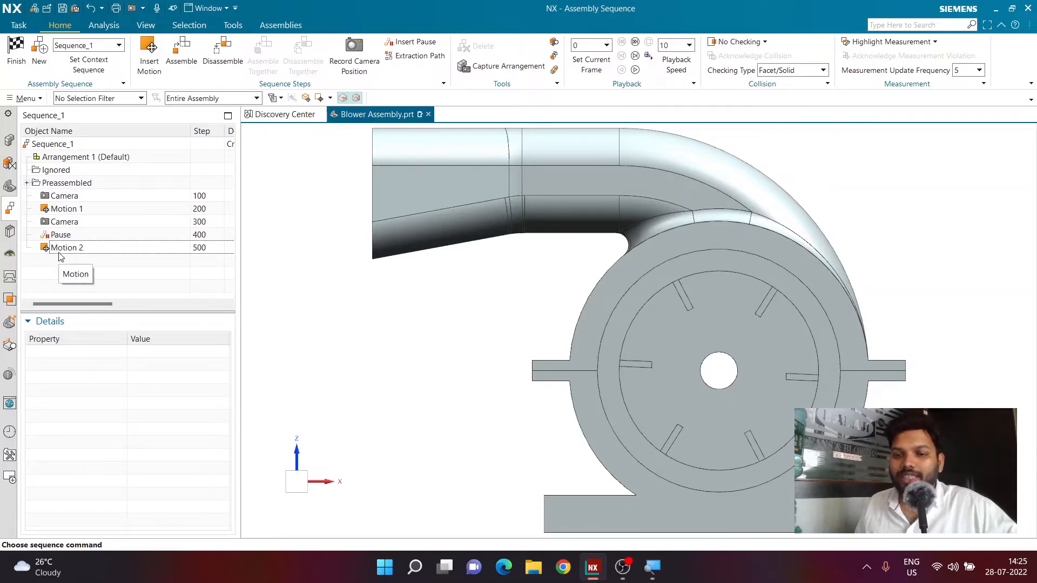
- Orbit the blower to show the open duct end and record that view as an additional camera step
{"action": "scroll", "coordinate": [444, 419], "scroll_direction": "down", "scroll_amount": 2}
{"action": "middle_click_drag", "start_coordinate": [445, 419], "coordinate": [465, 429]}
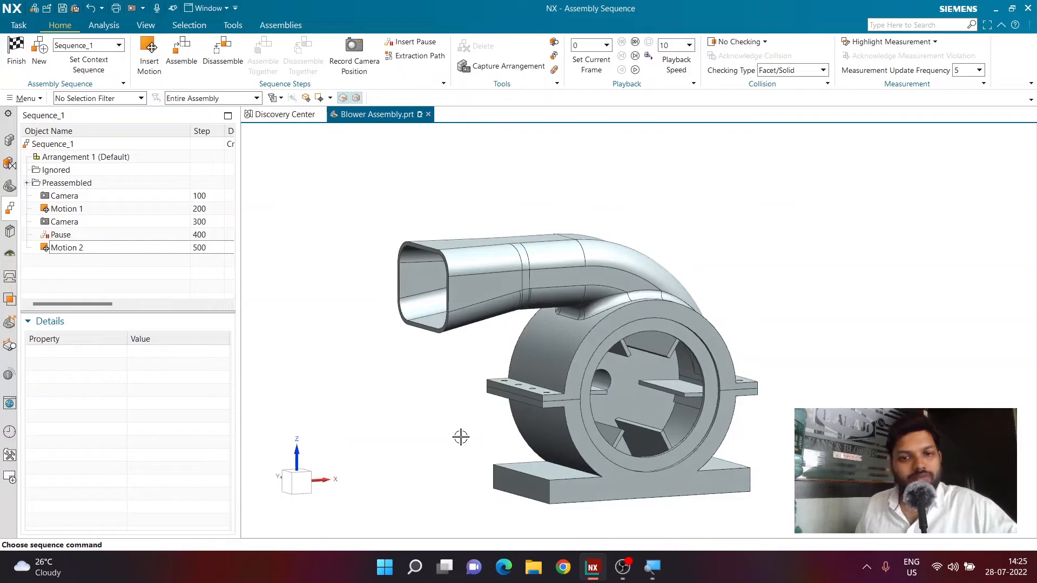
{"action": "scroll", "coordinate": [461, 434], "scroll_direction": "up", "scroll_amount": 2}
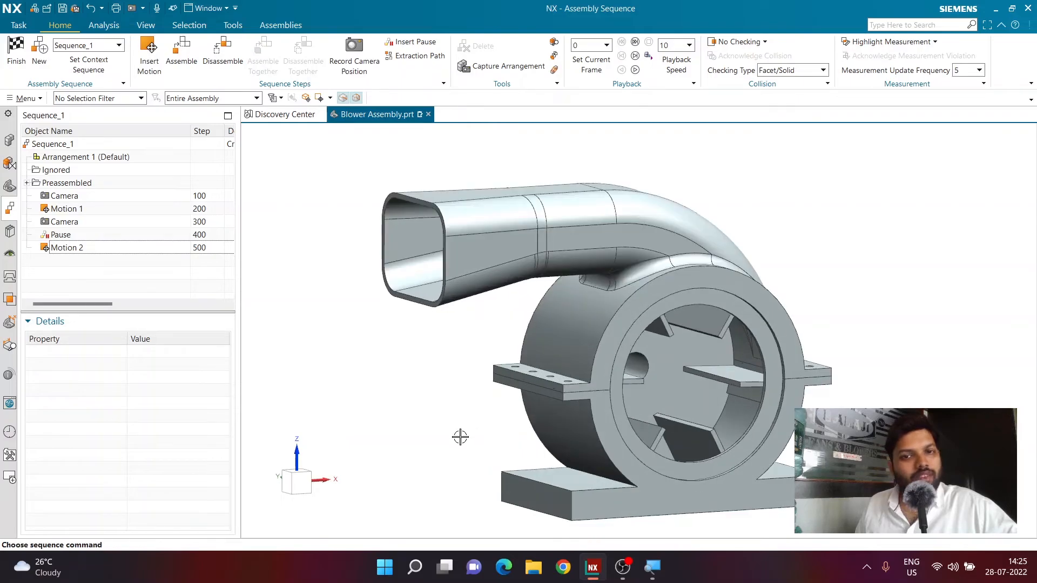
{"action": "left_click", "coordinate": [369, 72]}
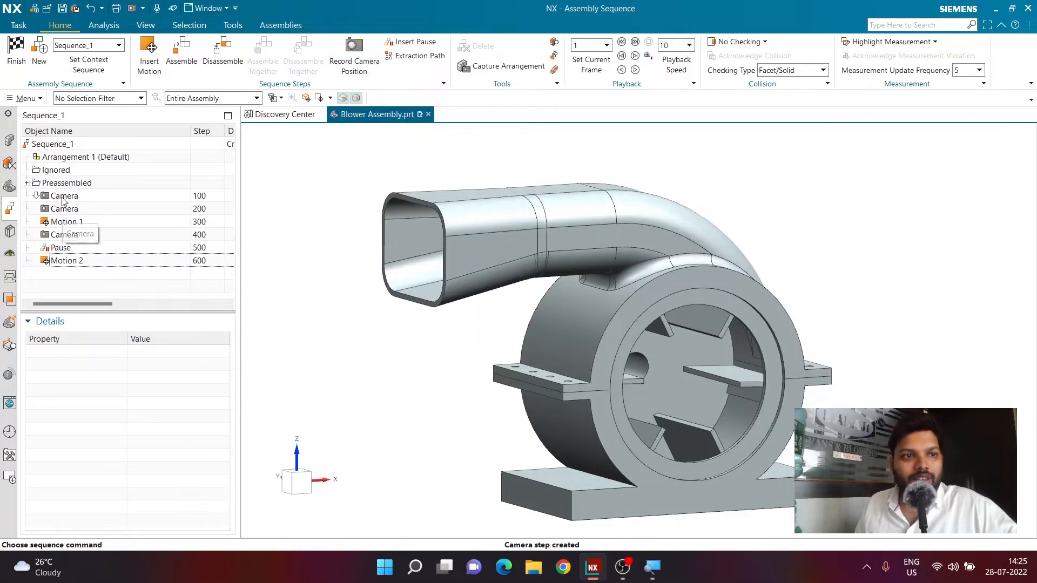
- Check the details of the camera steps and play the sequence forward from its first frame
{"action": "left_click", "coordinate": [63, 198]}
{"action": "left_click", "coordinate": [66, 211]}
{"action": "left_click", "coordinate": [73, 234]}
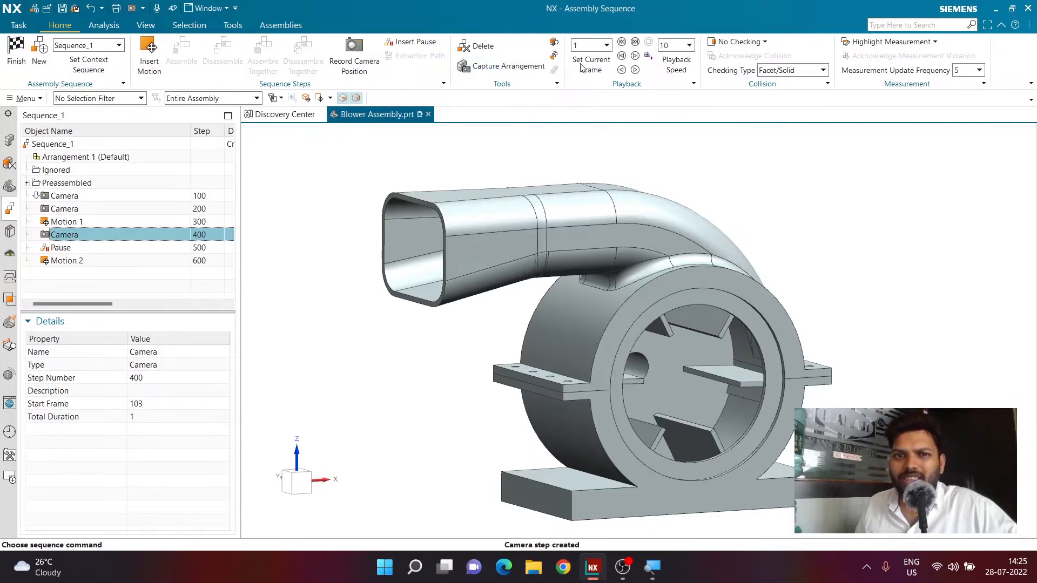
{"action": "left_click", "coordinate": [636, 70]}
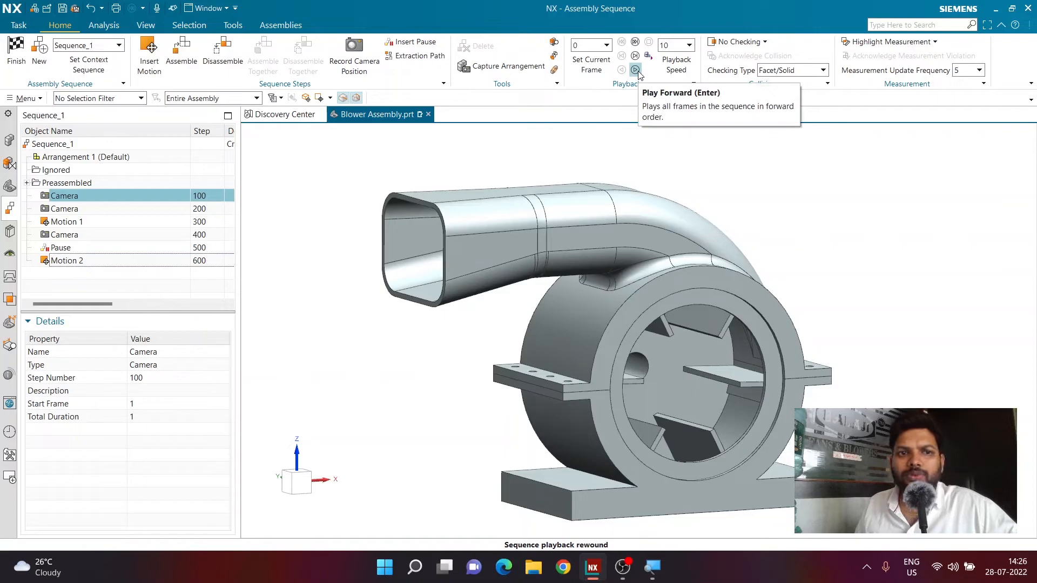
{"action": "left_click", "coordinate": [636, 70]}
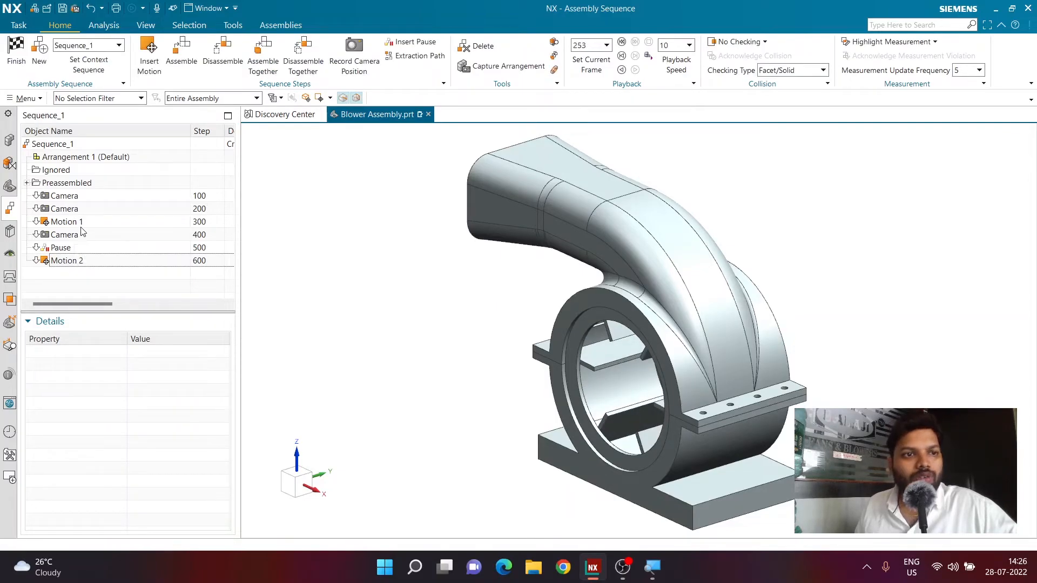
- Undo all recorded camera steps so only Motion 1, Pause and Motion 2 remain in the sequence
{"action": "key", "text": "ctrl+z"}
{"action": "key", "text": "ctrl+z"}
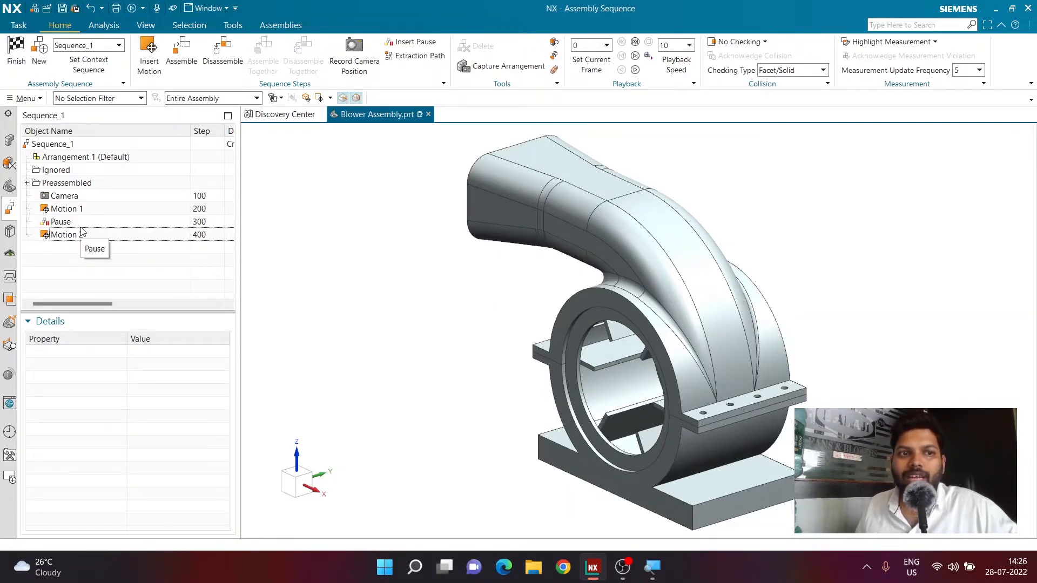
{"action": "key", "text": "ctrl+z"}
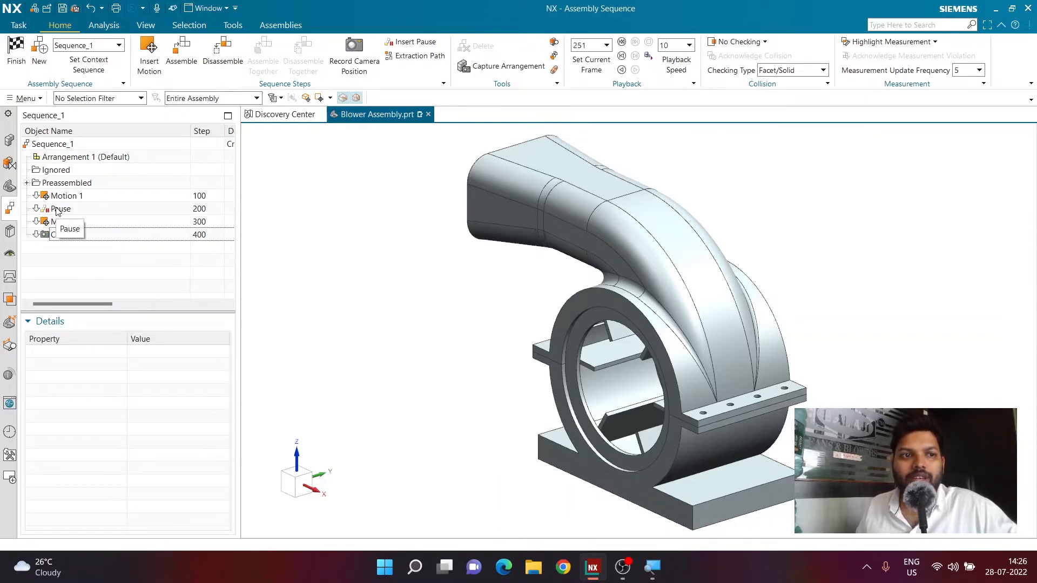
{"action": "key", "text": "ctrl+z"}
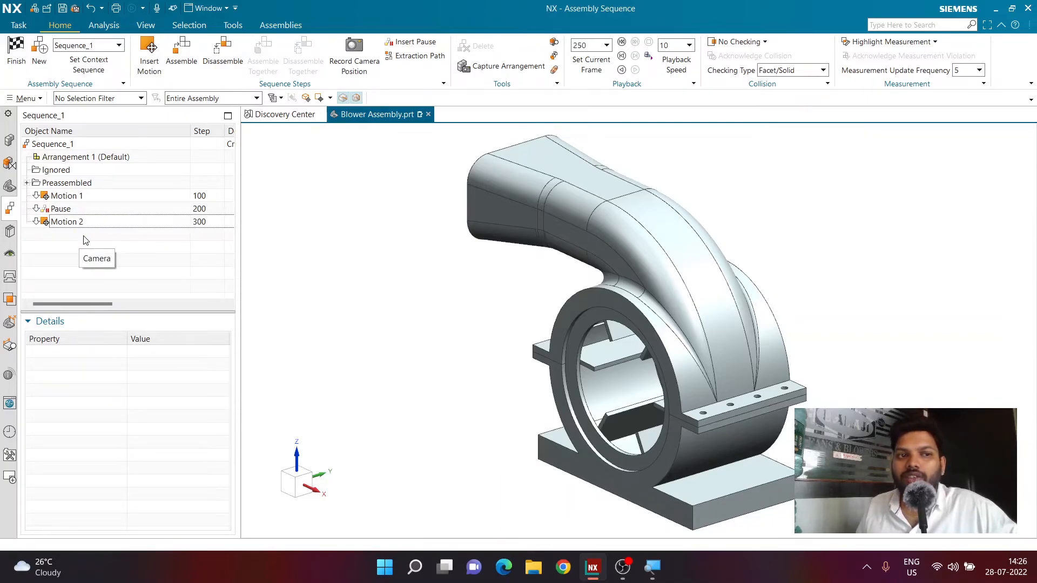
- Rewind the sequence and record the current trimetric view as a camera step ahead of Motion 1
{"action": "left_click", "coordinate": [621, 42]}
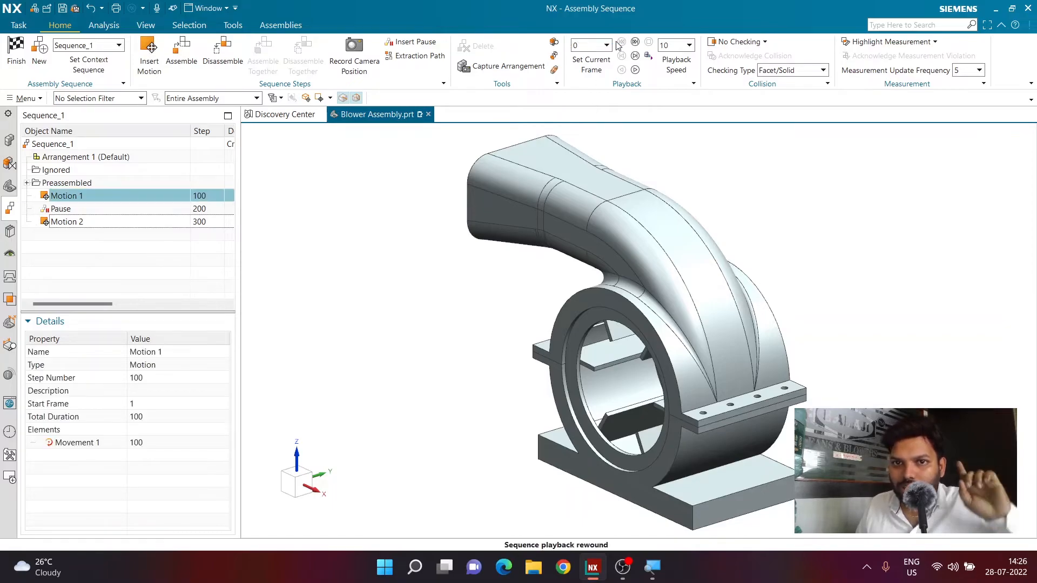
{"action": "left_click", "coordinate": [62, 257]}
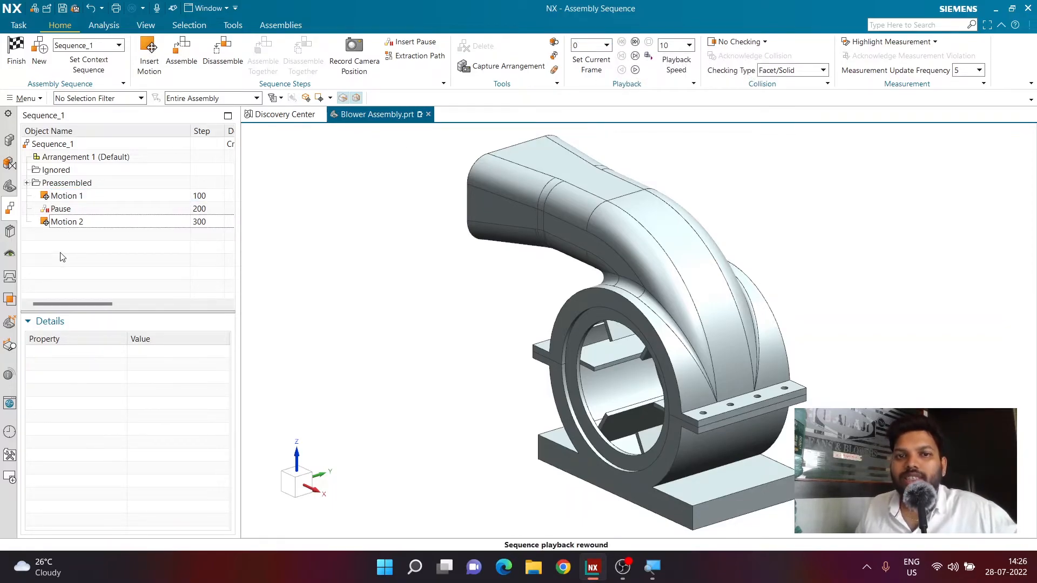
{"action": "left_click", "coordinate": [364, 69]}
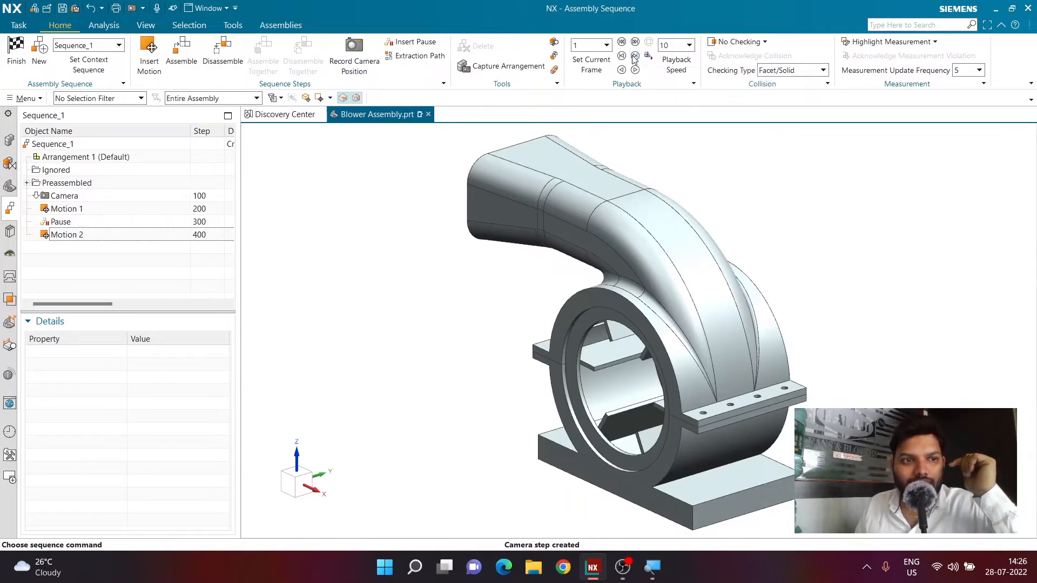
- Play the sequence forward through Motion 1 and stop it during the Pause step
{"action": "left_click", "coordinate": [85, 205]}
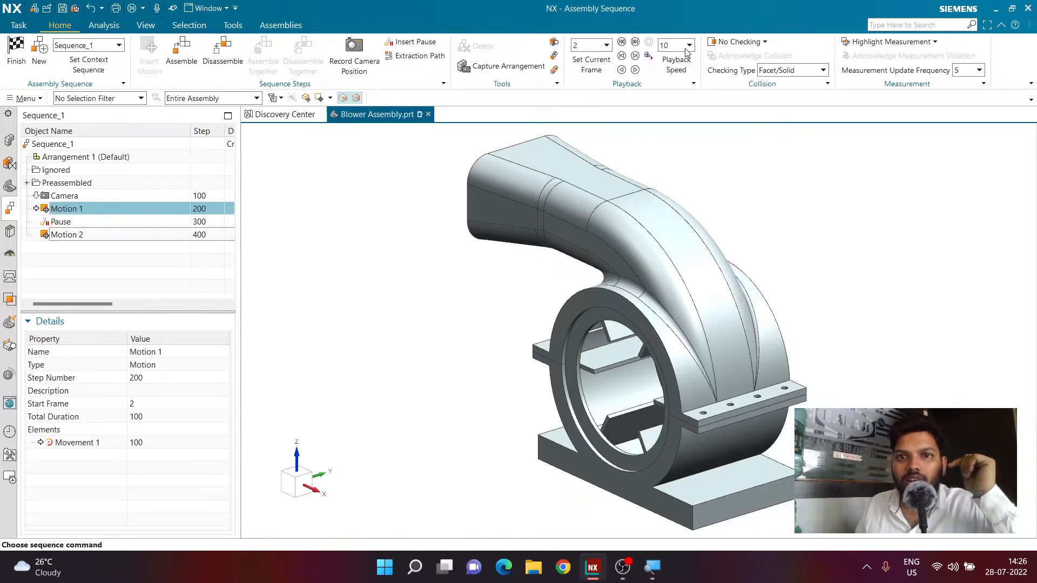
{"action": "left_click", "coordinate": [634, 70]}
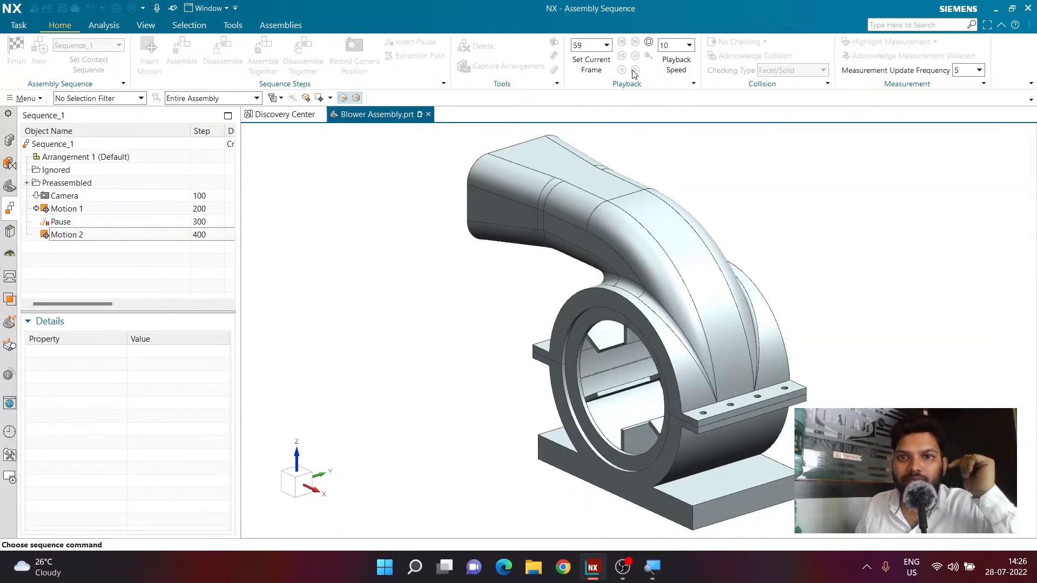
{"action": "left_click", "coordinate": [649, 42]}
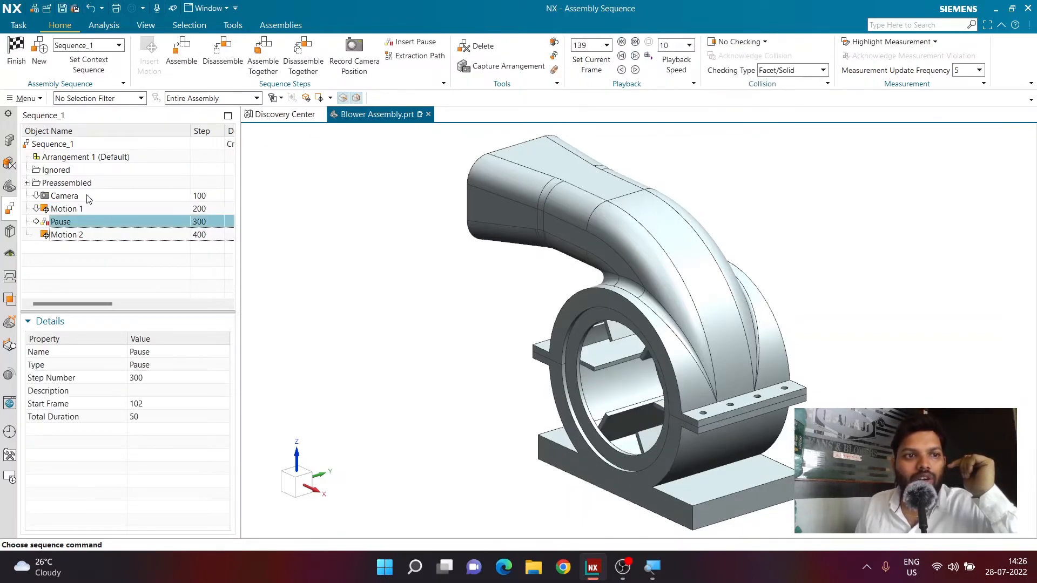
- Make Pause the current step and record the front view as a camera step between Motion 1 and Pause
{"action": "left_click", "coordinate": [64, 209]}
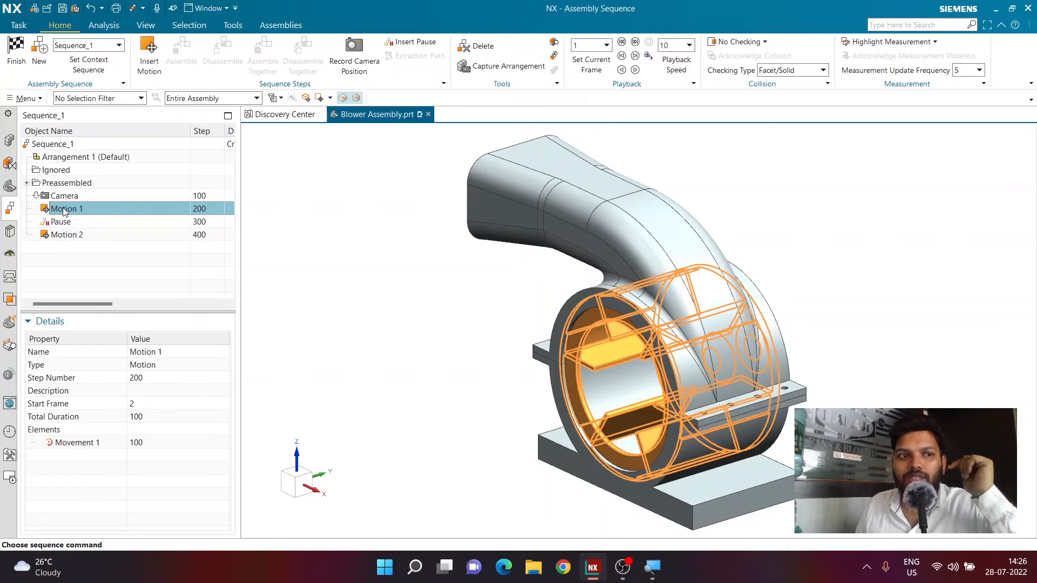
{"action": "right_click", "coordinate": [65, 210]}
{"action": "left_click", "coordinate": [100, 219]}
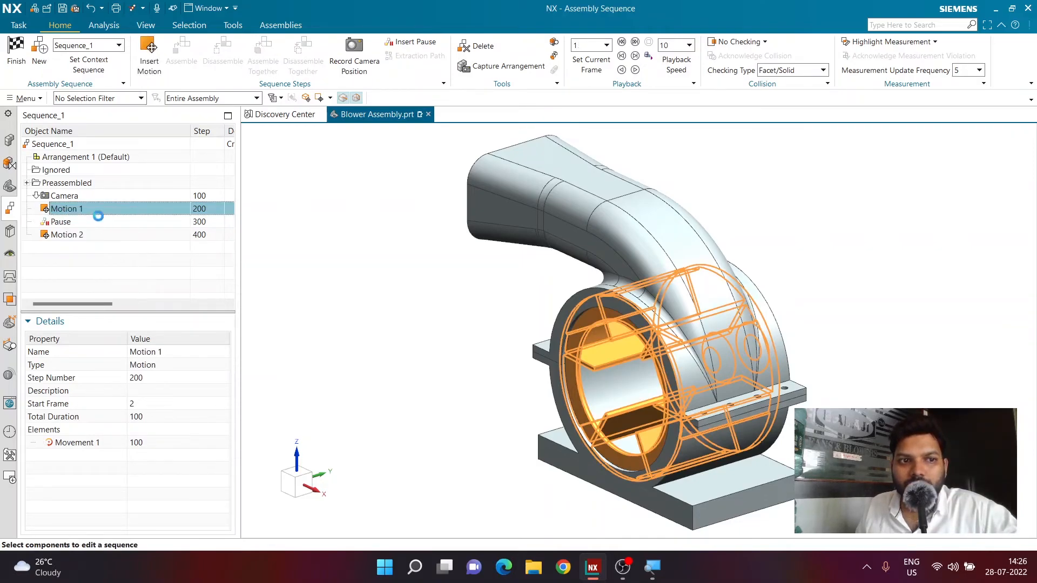
{"action": "right_click", "coordinate": [66, 223]}
{"action": "left_click", "coordinate": [100, 232]}
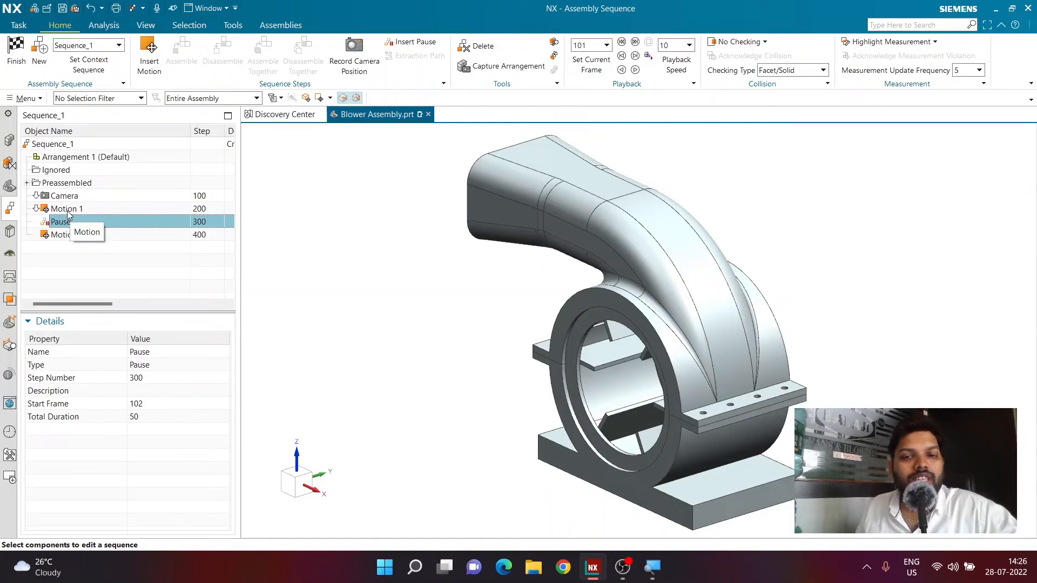
{"action": "key", "text": "ctrl+alt+f"}
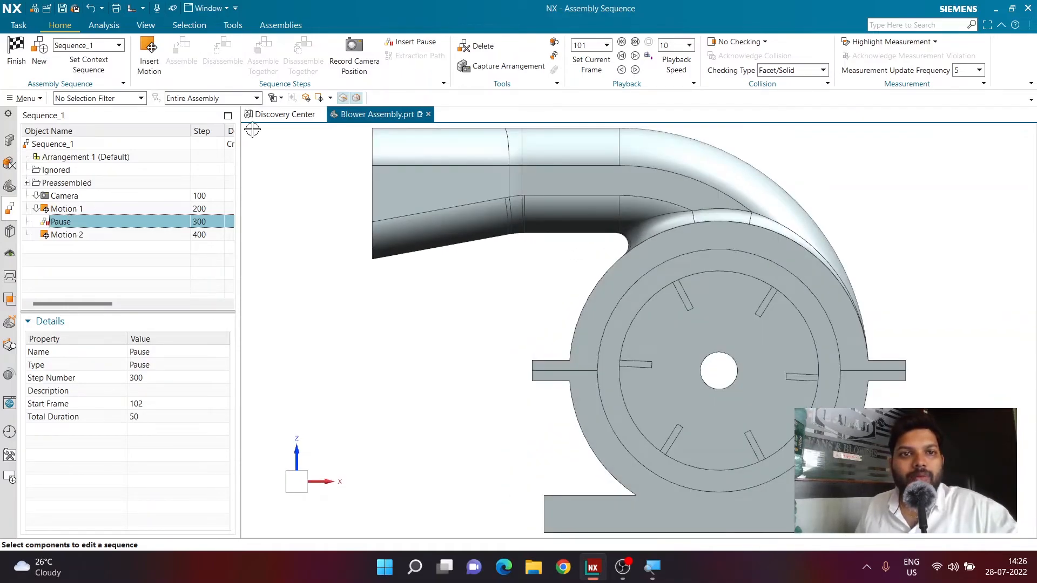
{"action": "left_click", "coordinate": [370, 52]}
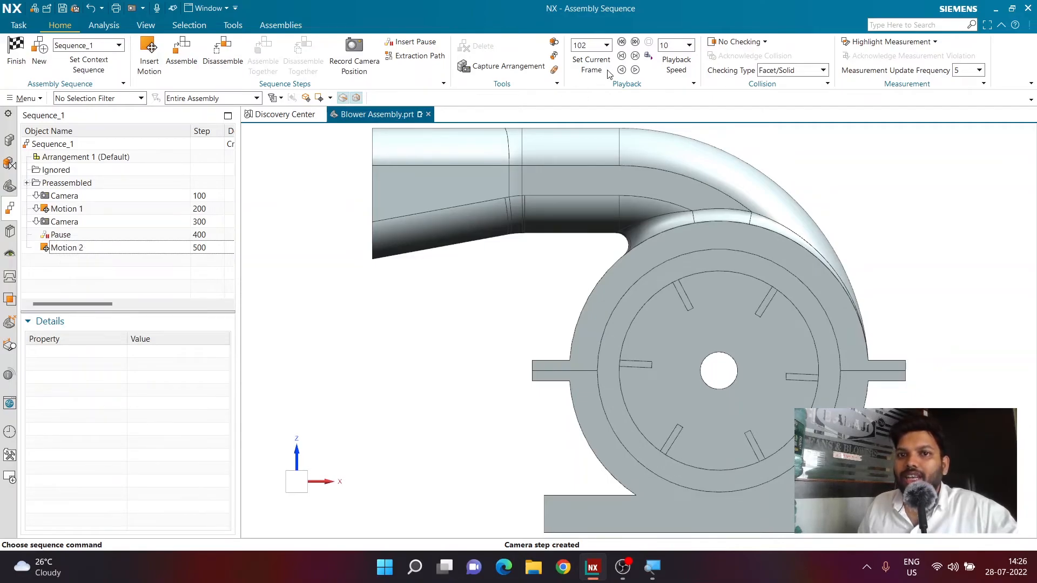
- Play the sequence to its end, orbit to show the open duct end and record a camera step after Motion 2
{"action": "left_click", "coordinate": [635, 70]}
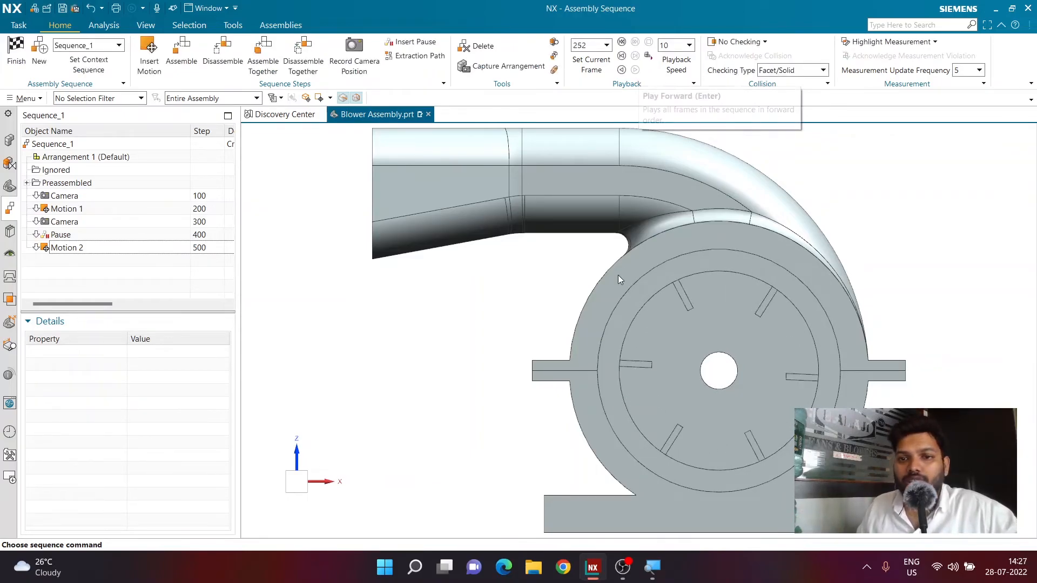
{"action": "mouse_move", "coordinate": [470, 326]}
{"action": "middle_mouse_down"}
{"action": "mouse_move", "coordinate": [437, 329]}
{"action": "mouse_move", "coordinate": [463, 342]}
{"action": "middle_mouse_up"}
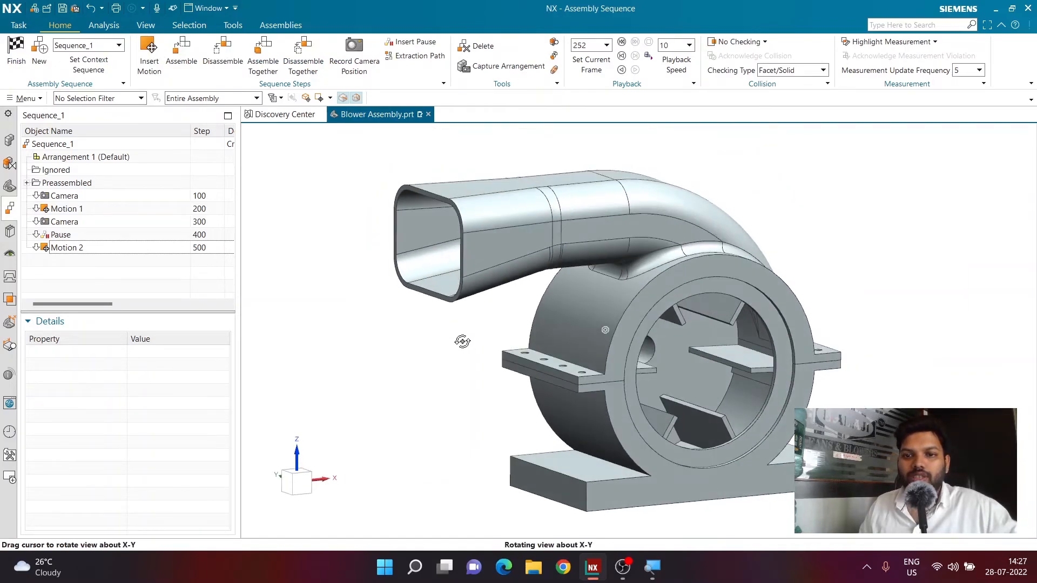
{"action": "left_click", "coordinate": [354, 54]}
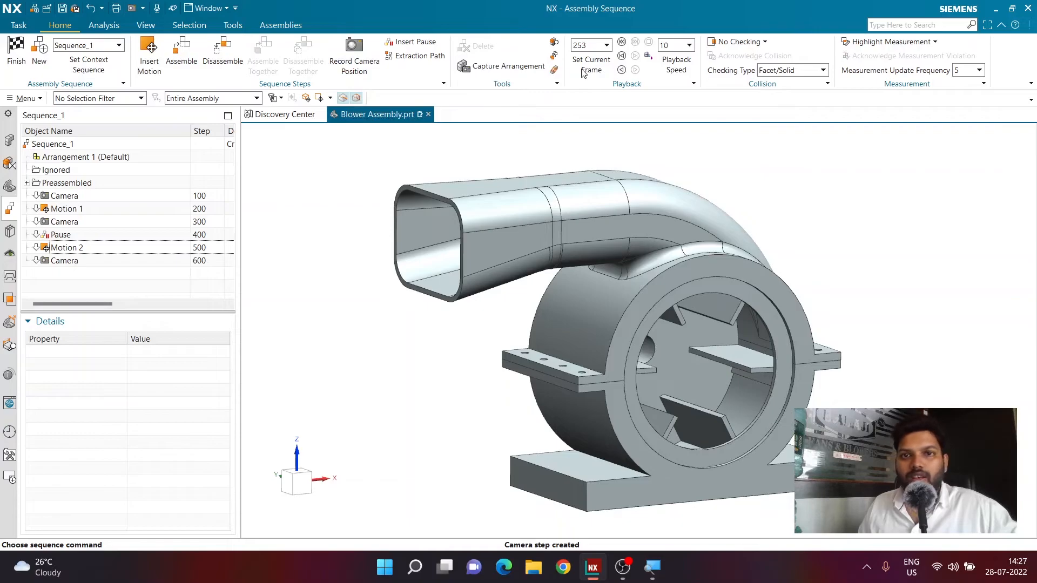
- Replay the whole sequence from its first frame, and view the Export to Movie file dialog without saving
{"action": "left_click", "coordinate": [622, 42]}
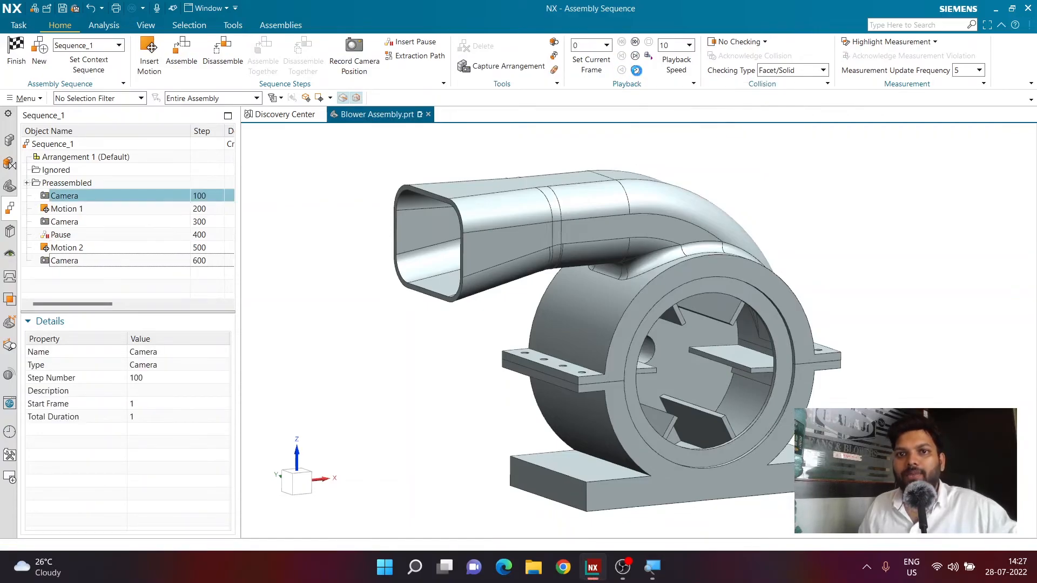
{"action": "left_click", "coordinate": [637, 70]}
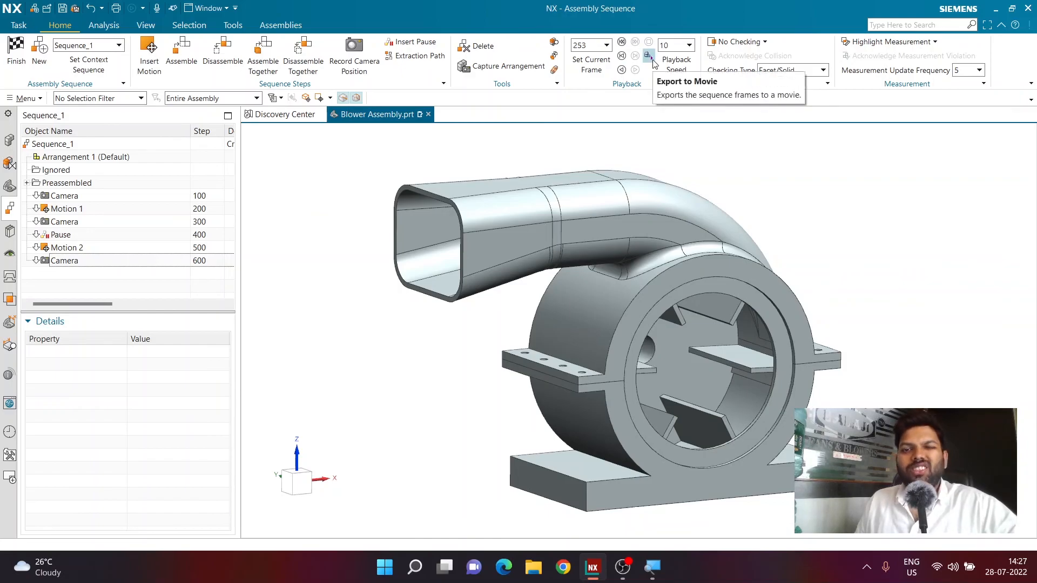
{"action": "left_click", "coordinate": [648, 56]}
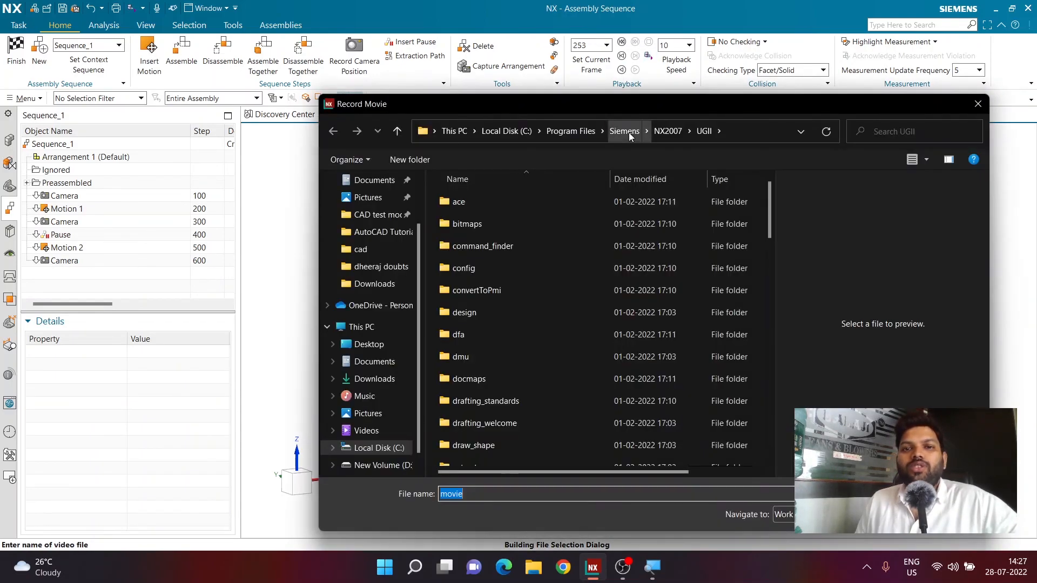
{"action": "left_click", "coordinate": [978, 104]}
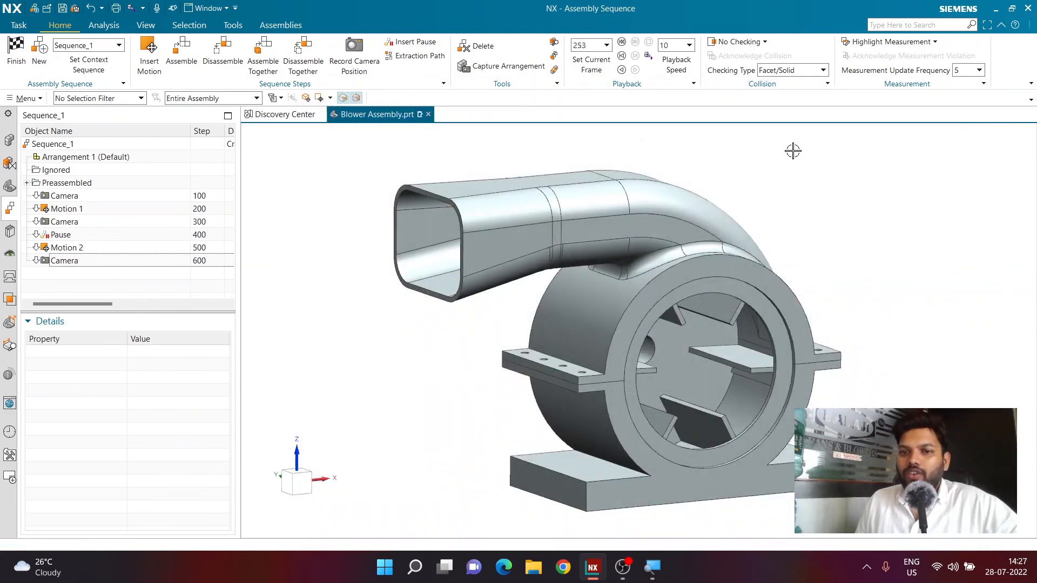